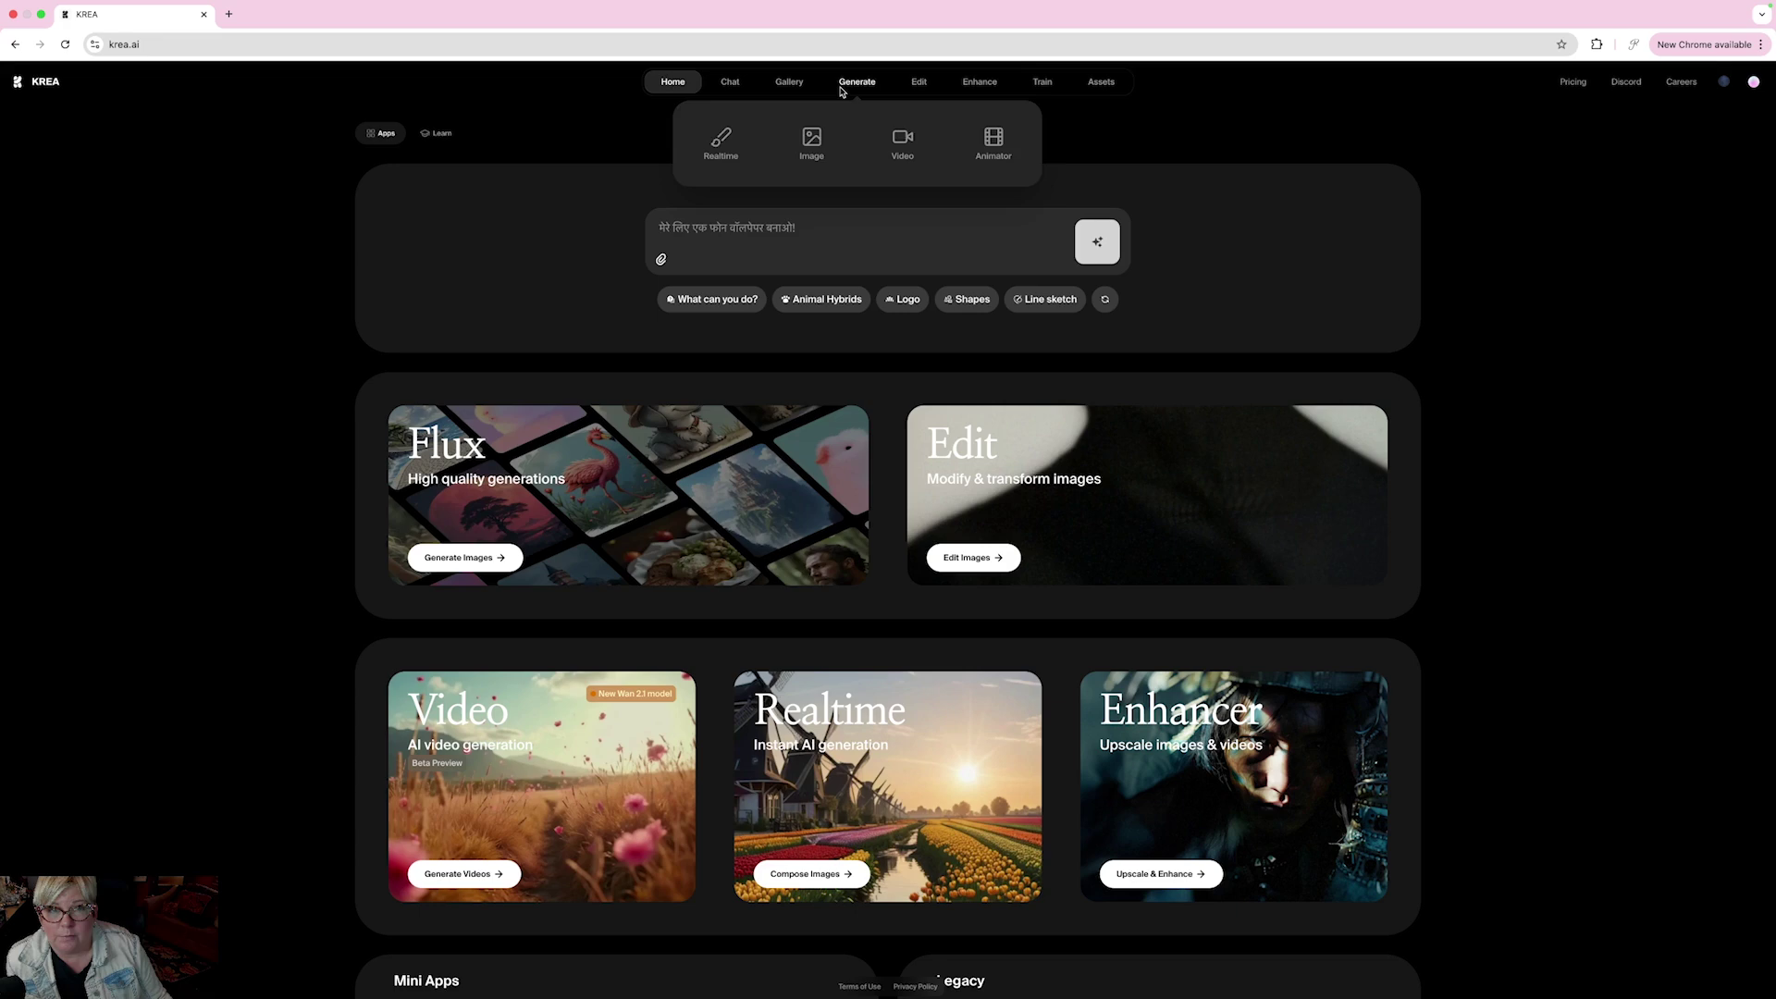
Step: Open Krea Realtime to render 'A water color painting of a country road.' and exit full screen beside Photoshop
{"action": "mouse_move", "coordinate": [857, 81]}
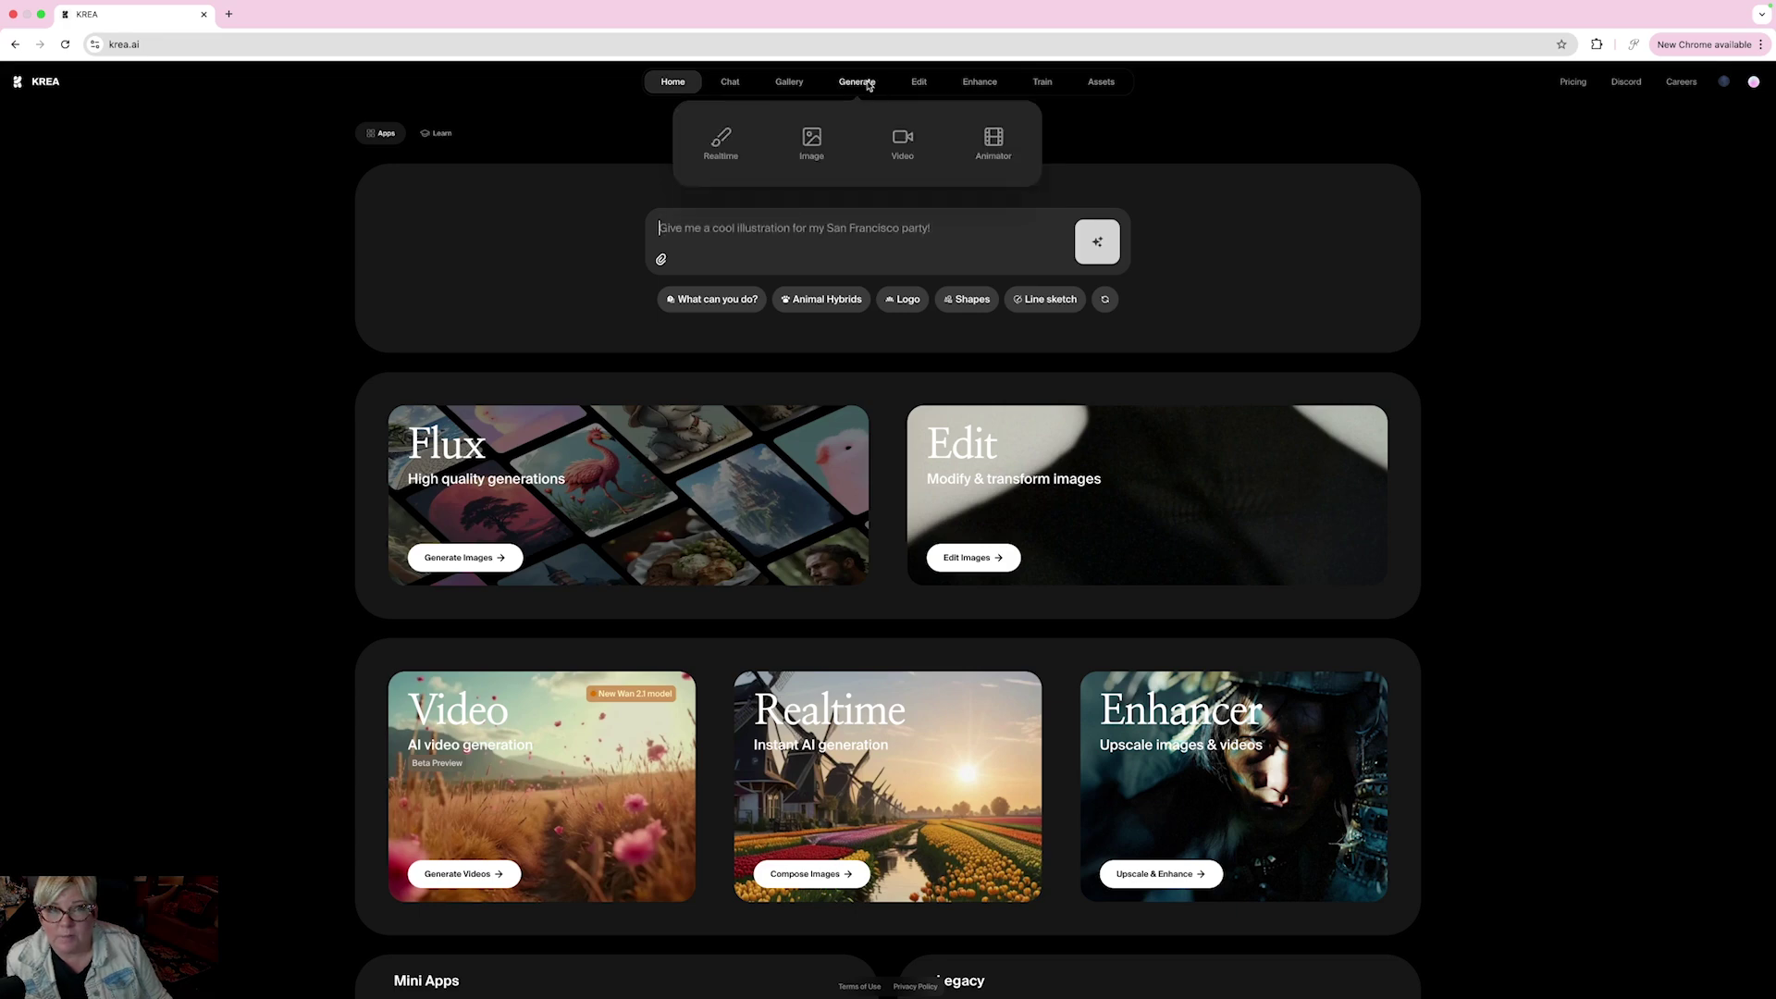
{"action": "left_click", "coordinate": [718, 147]}
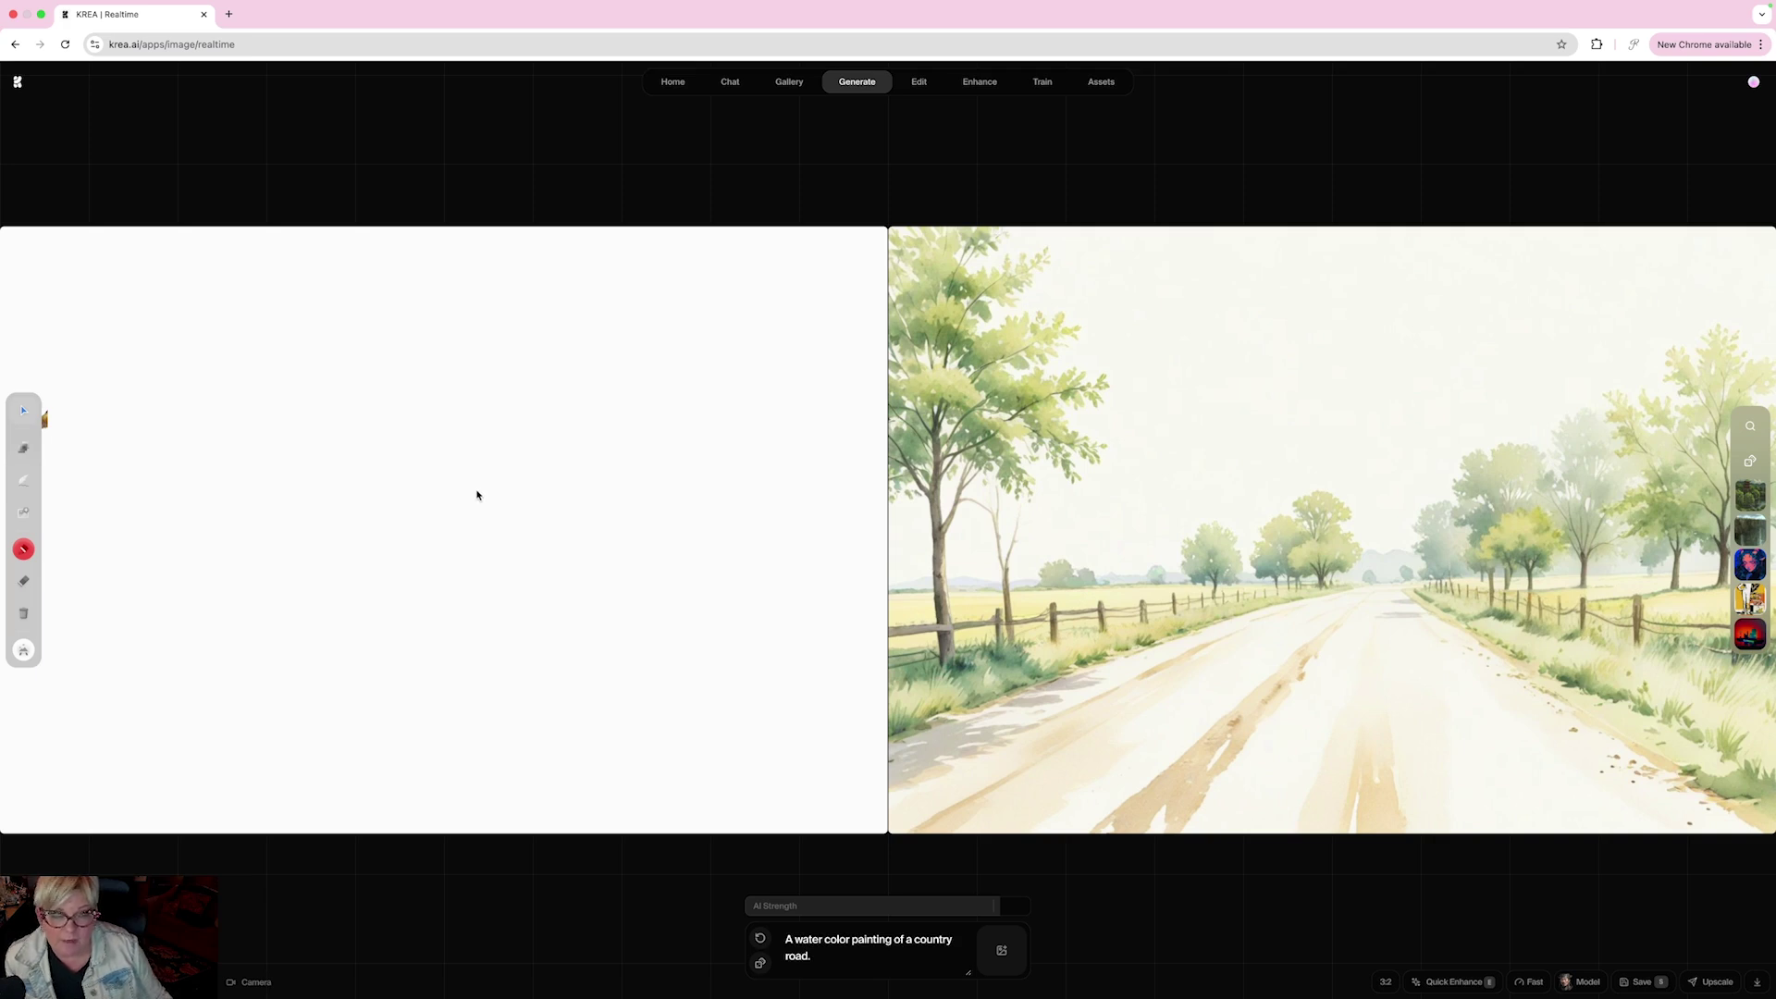
{"action": "left_click", "coordinate": [39, 13]}
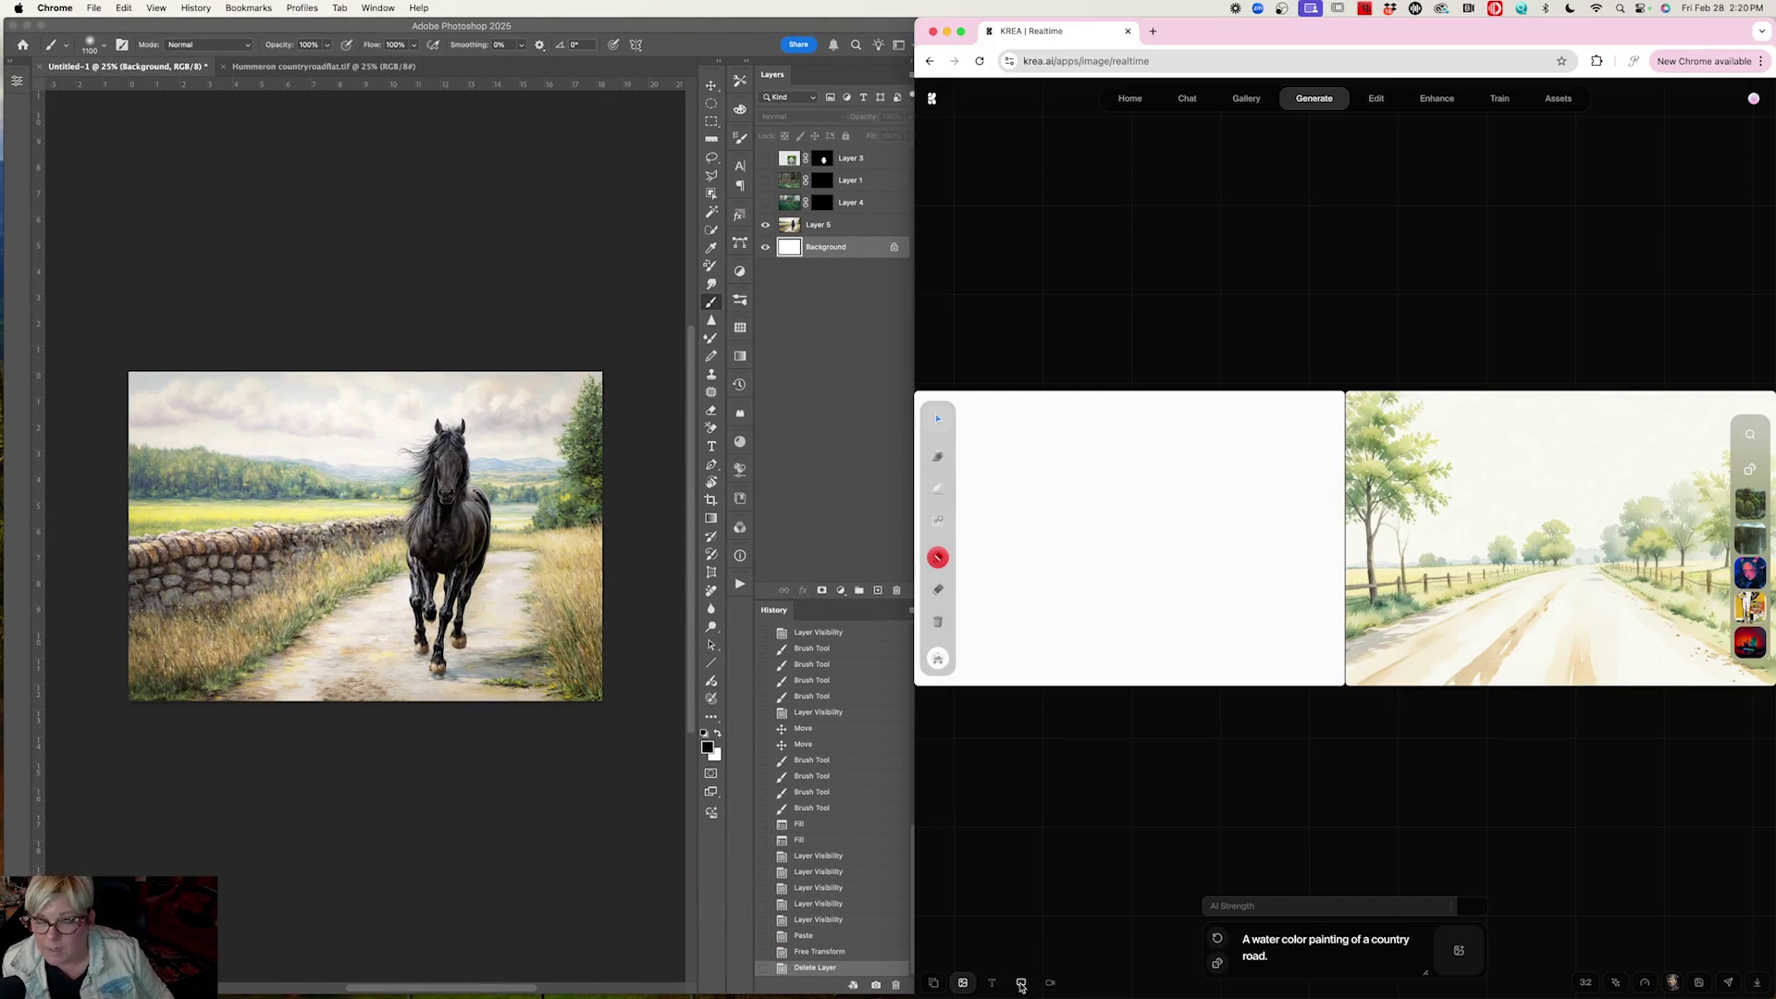
Step: Share the Photoshop Untitled-1 window as Krea Realtime's live input
{"action": "left_click", "coordinate": [1021, 986]}
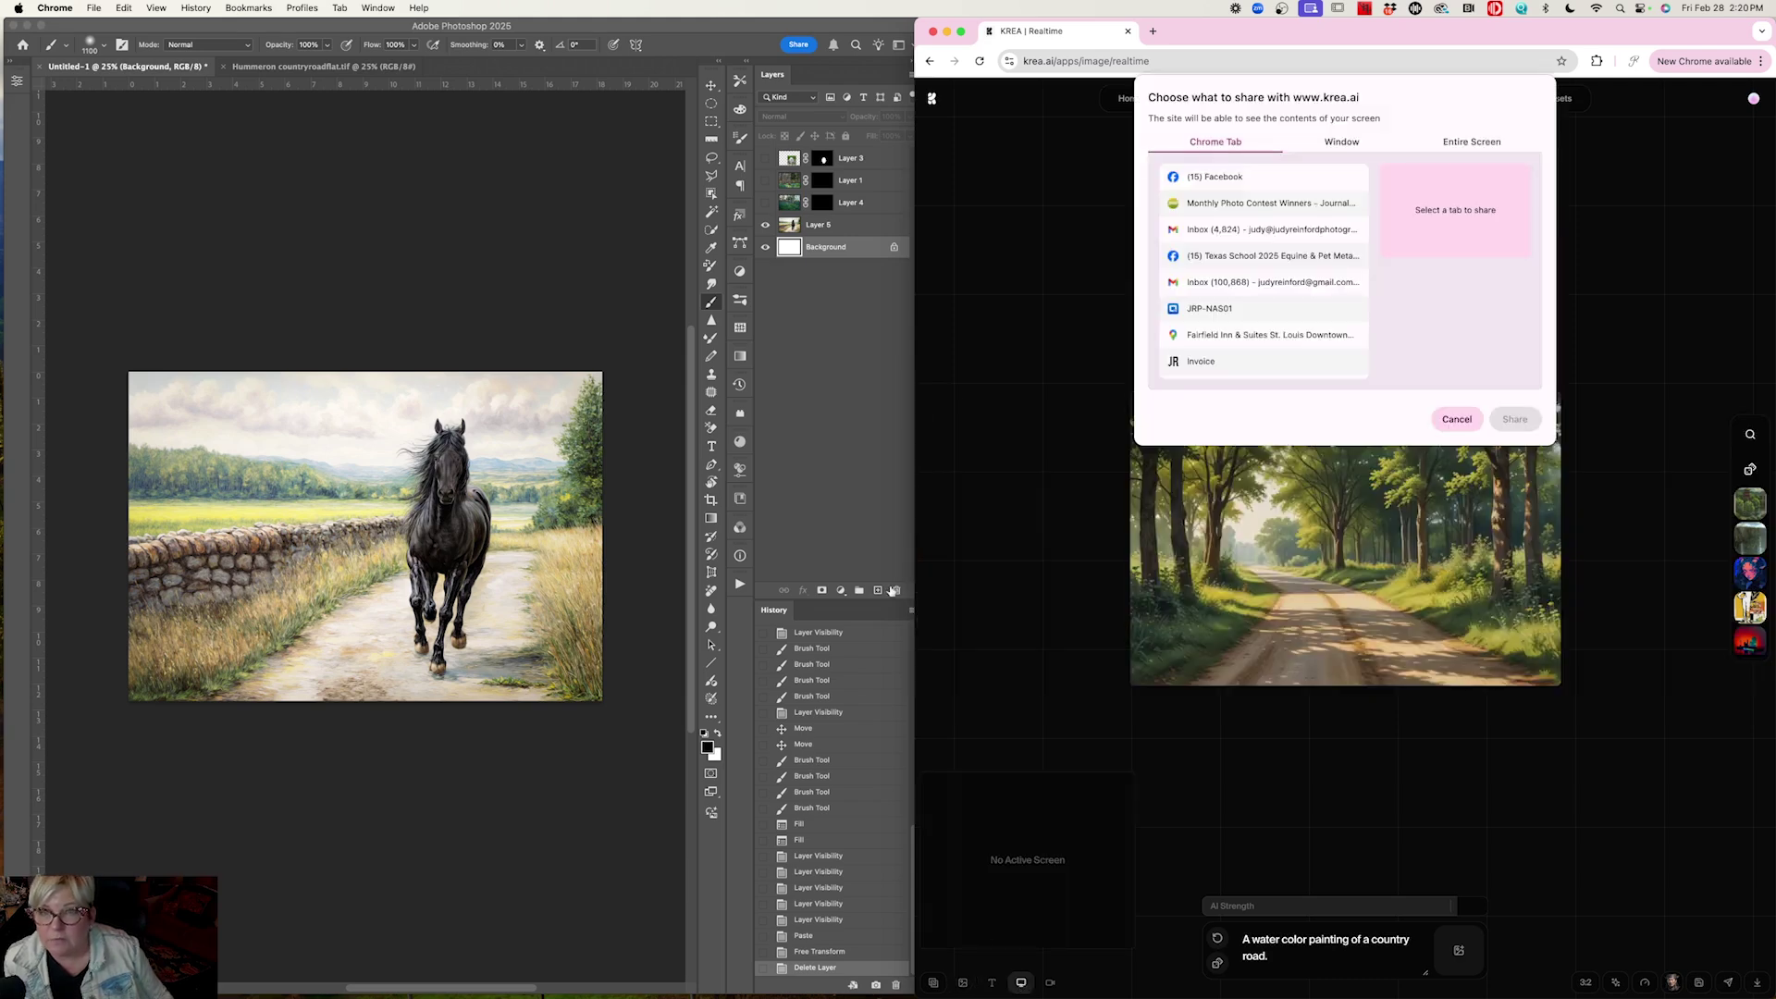
{"action": "left_click", "coordinate": [1332, 144]}
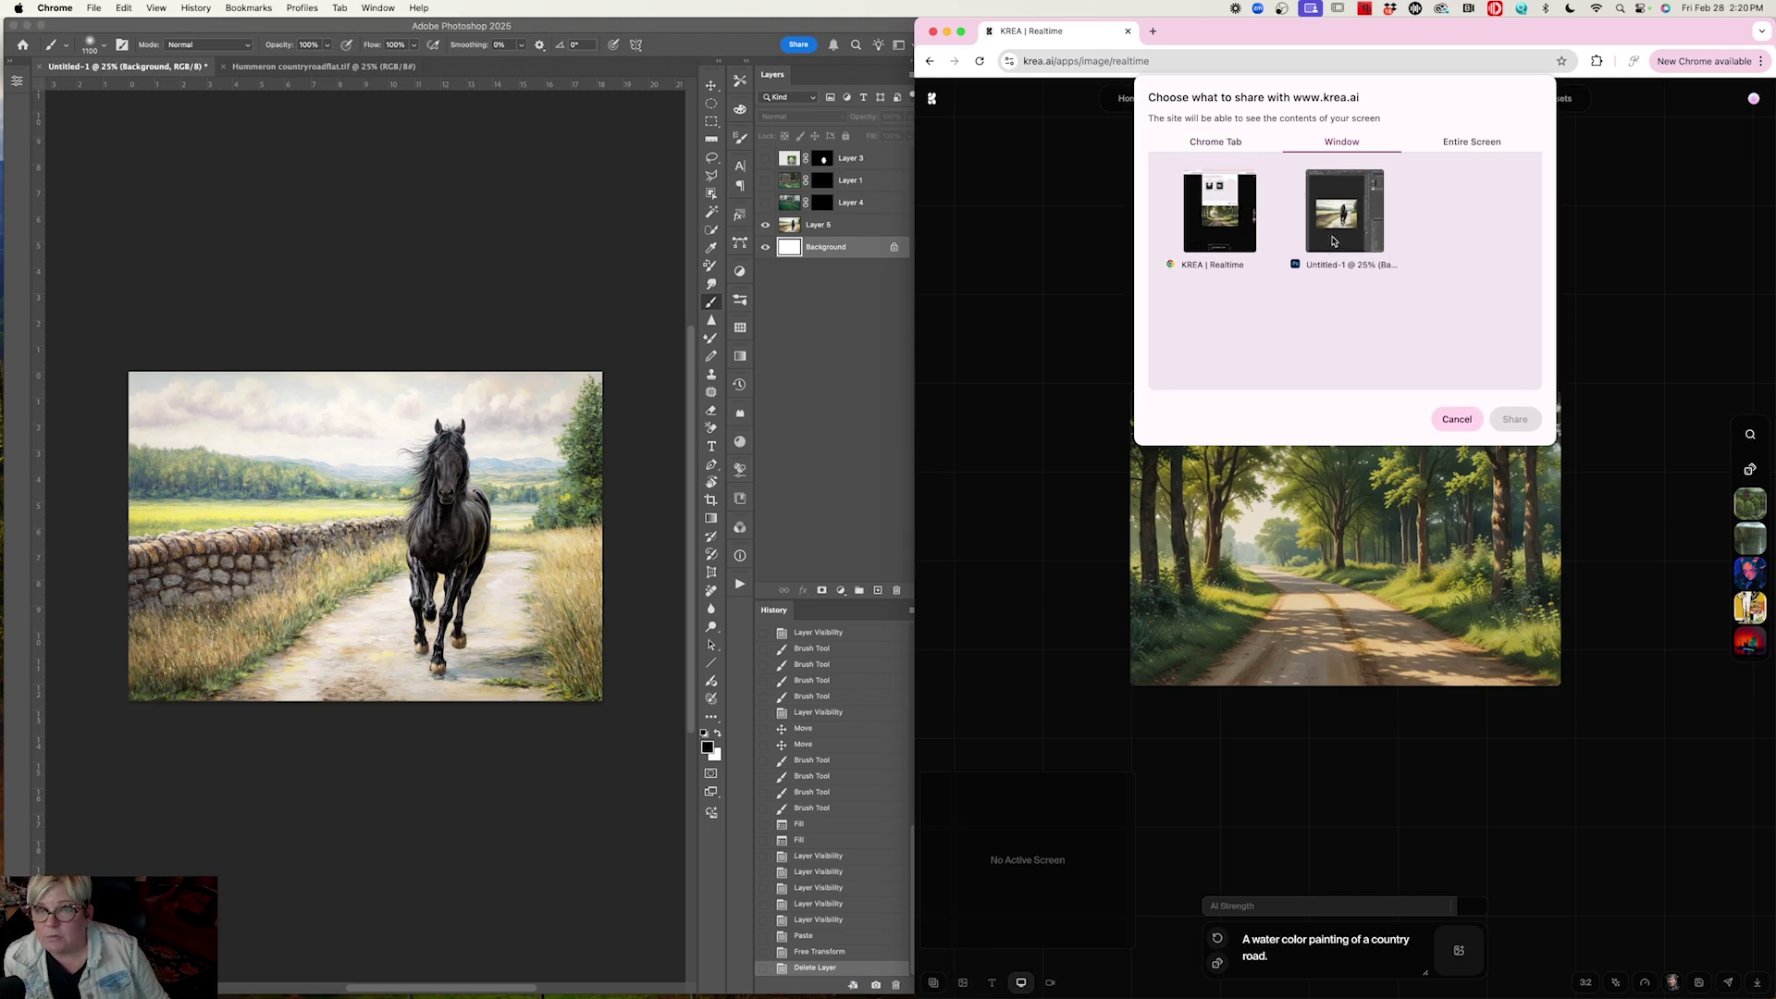
{"action": "left_click", "coordinate": [1340, 220]}
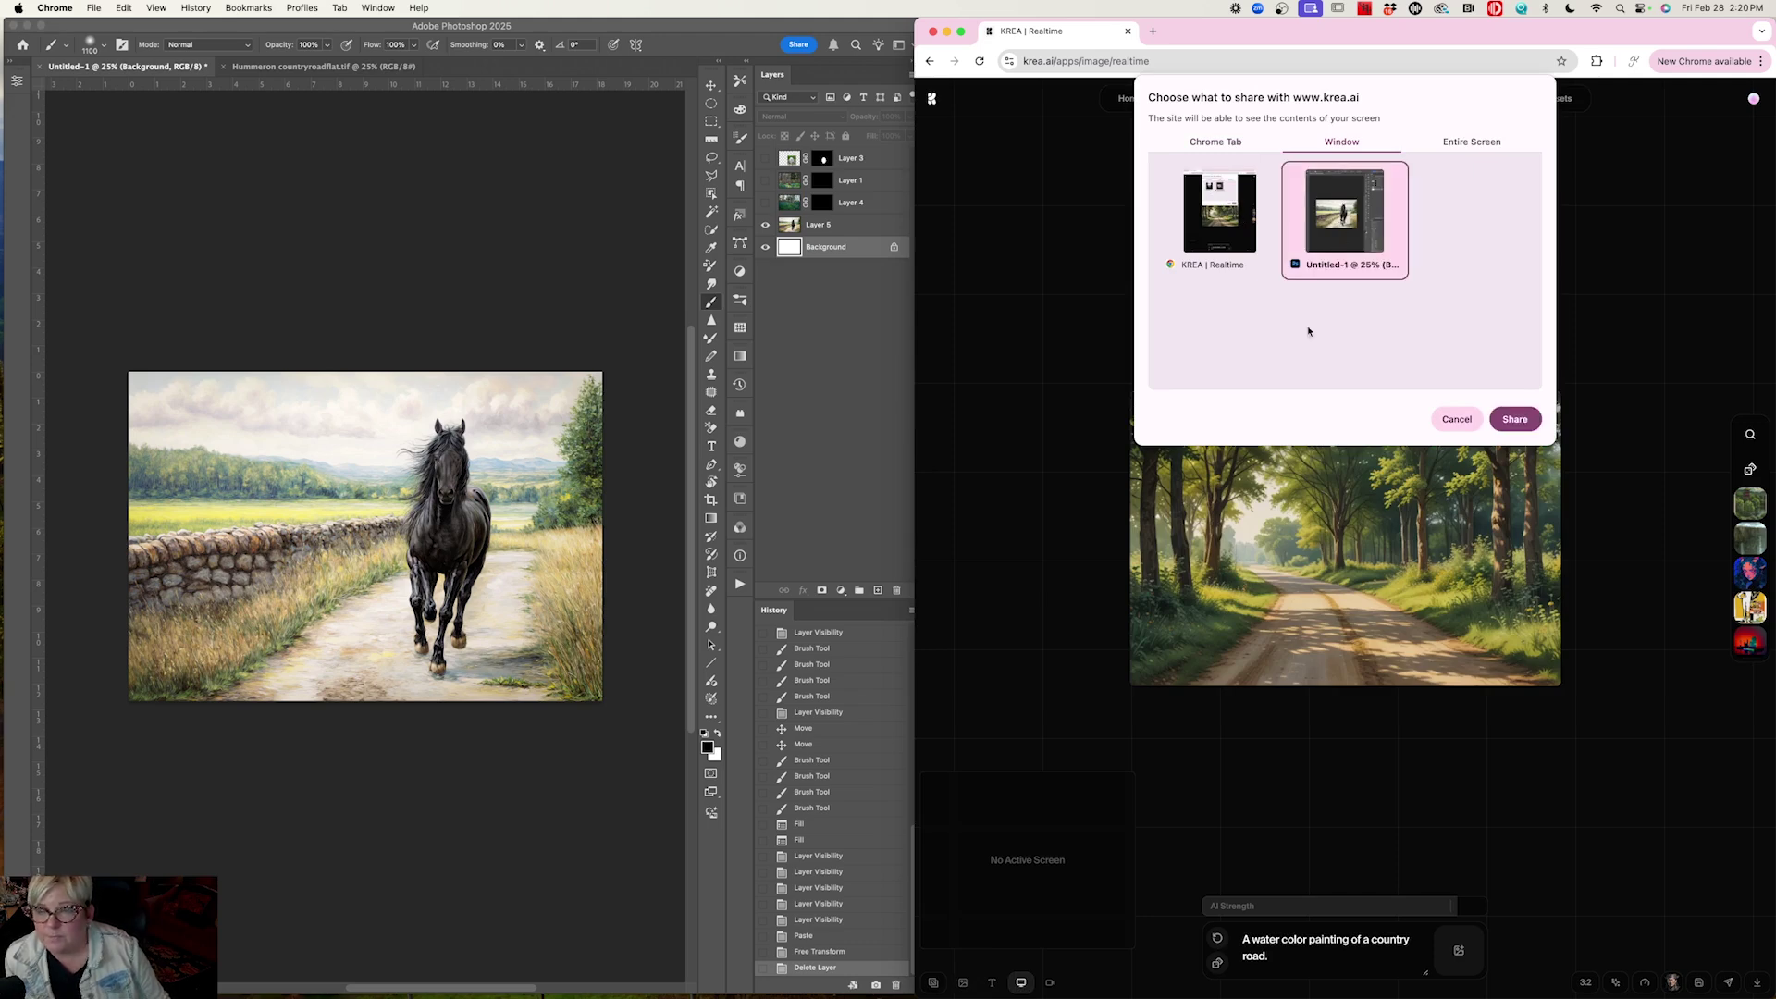
{"action": "left_click", "coordinate": [1515, 419]}
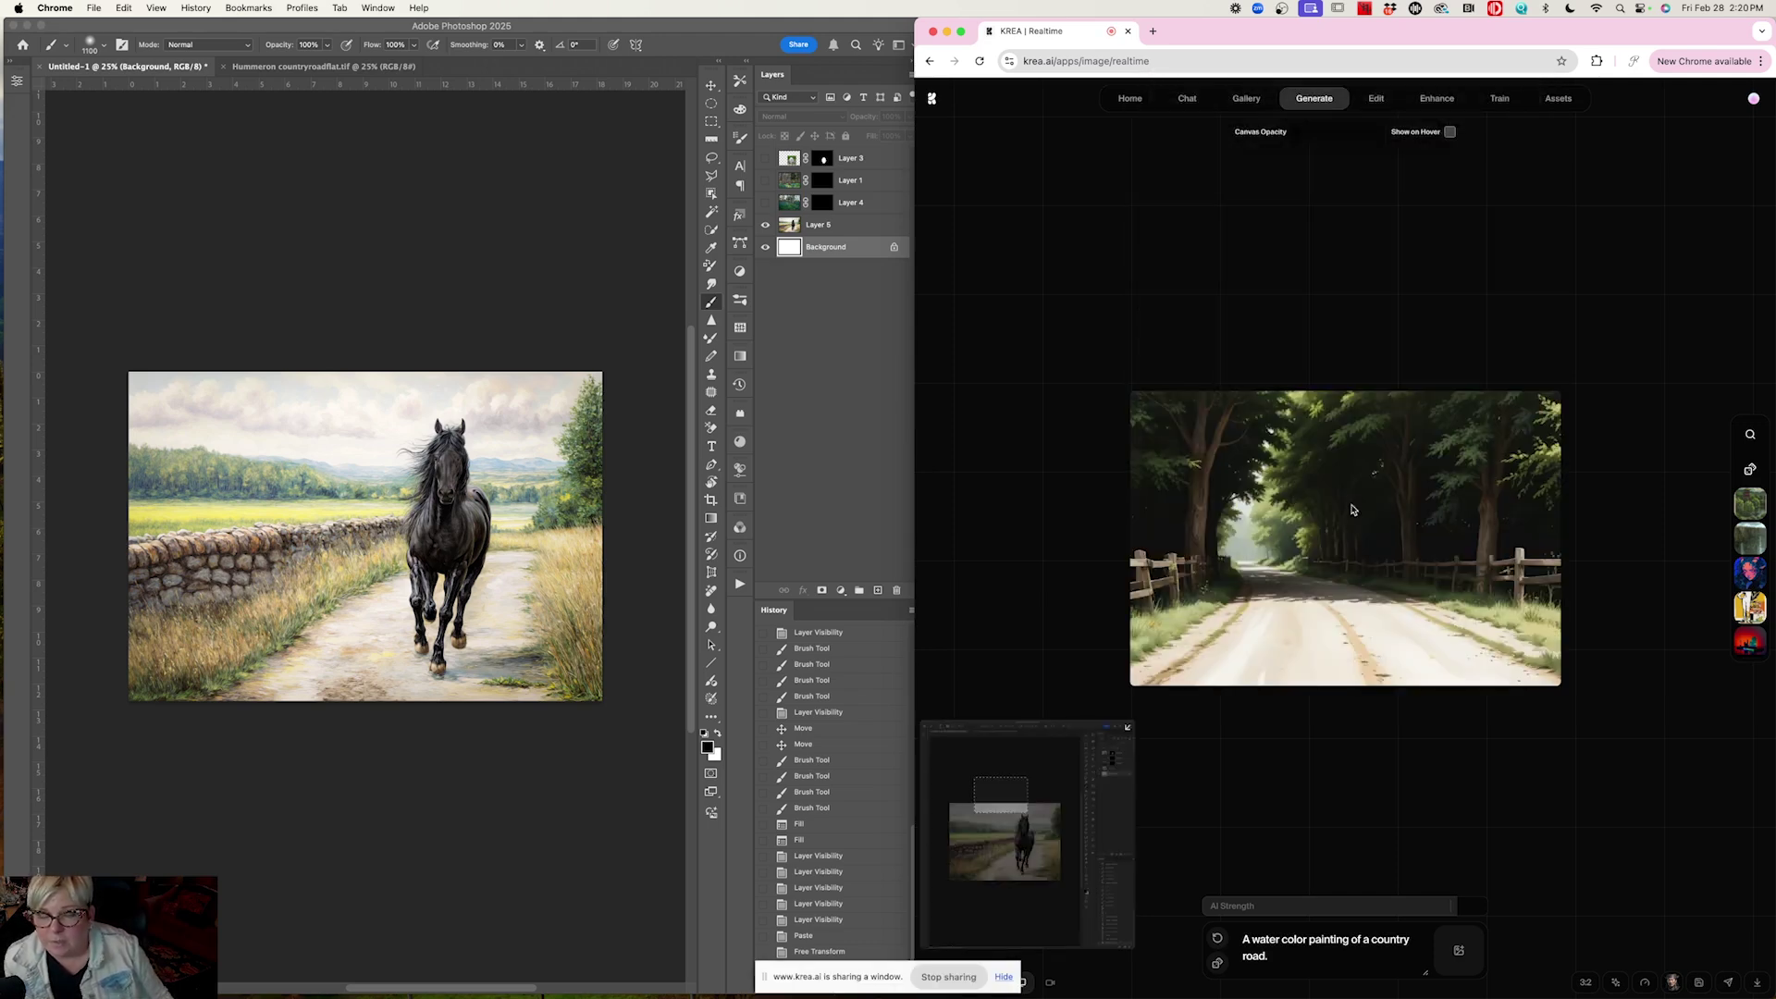
Step: Move the capture rectangle over the horse image and enlarge it slightly
{"action": "left_click_drag", "start_coordinate": [996, 803], "coordinate": [971, 831]}
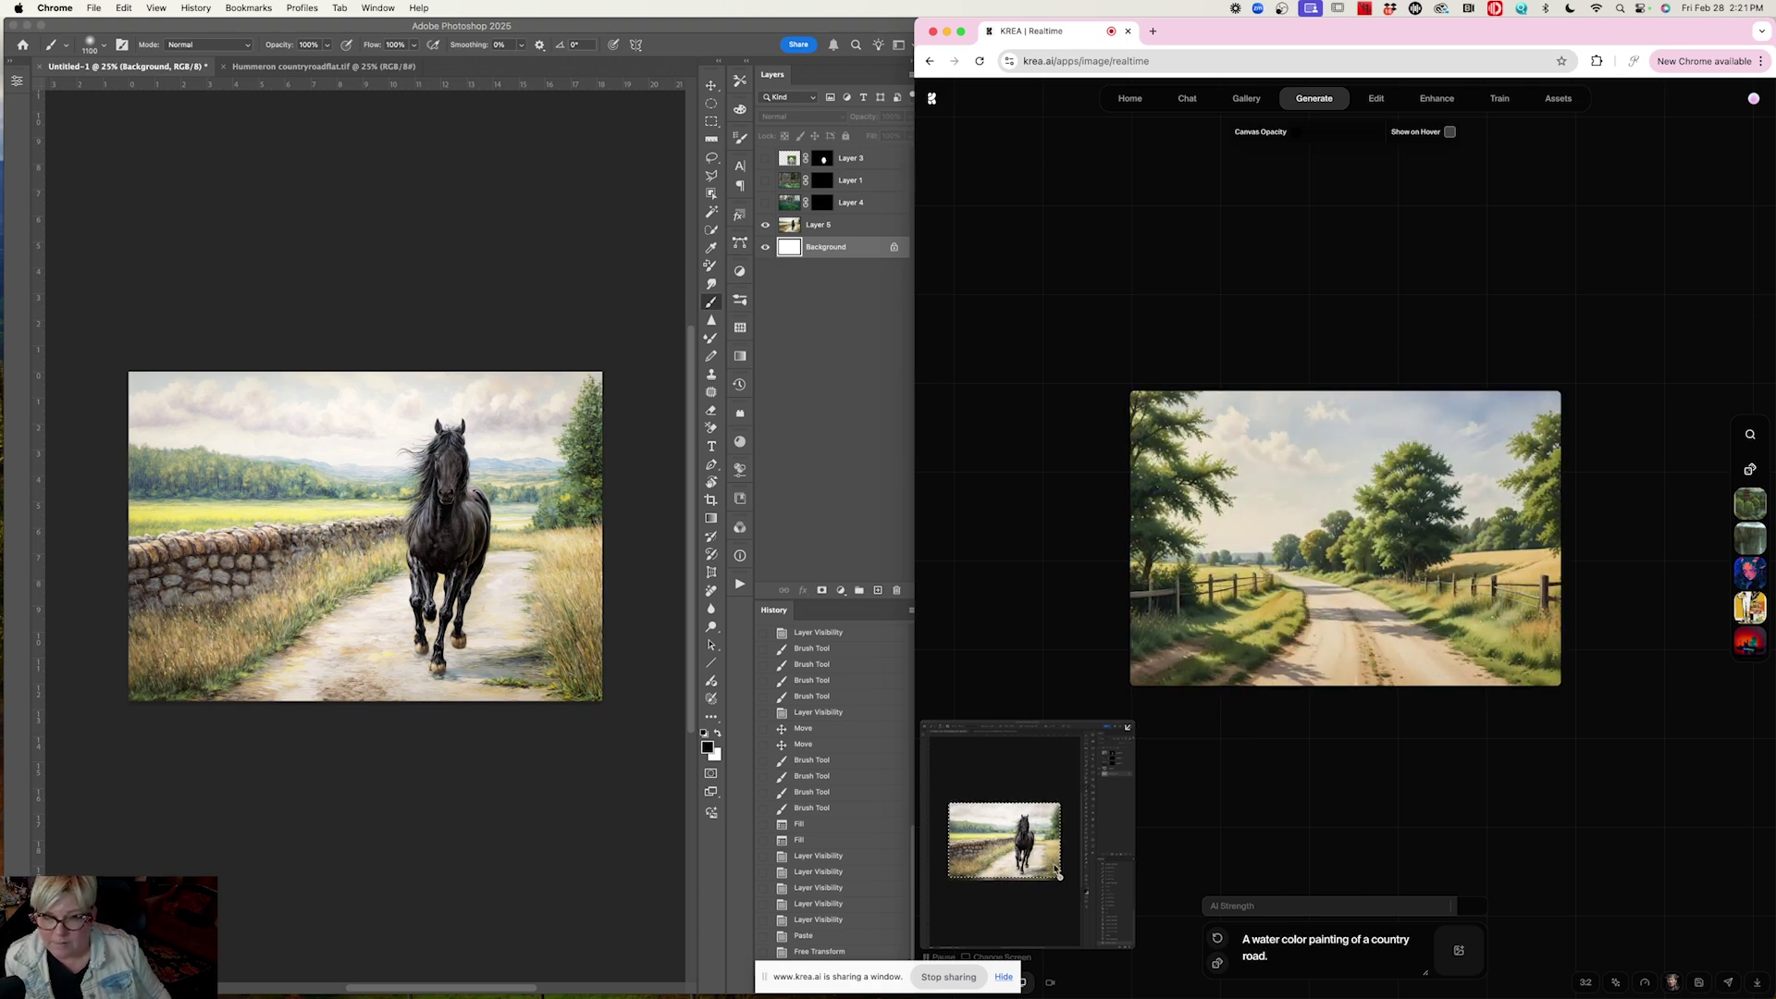
{"action": "left_click_drag", "start_coordinate": [1058, 874], "coordinate": [1063, 878]}
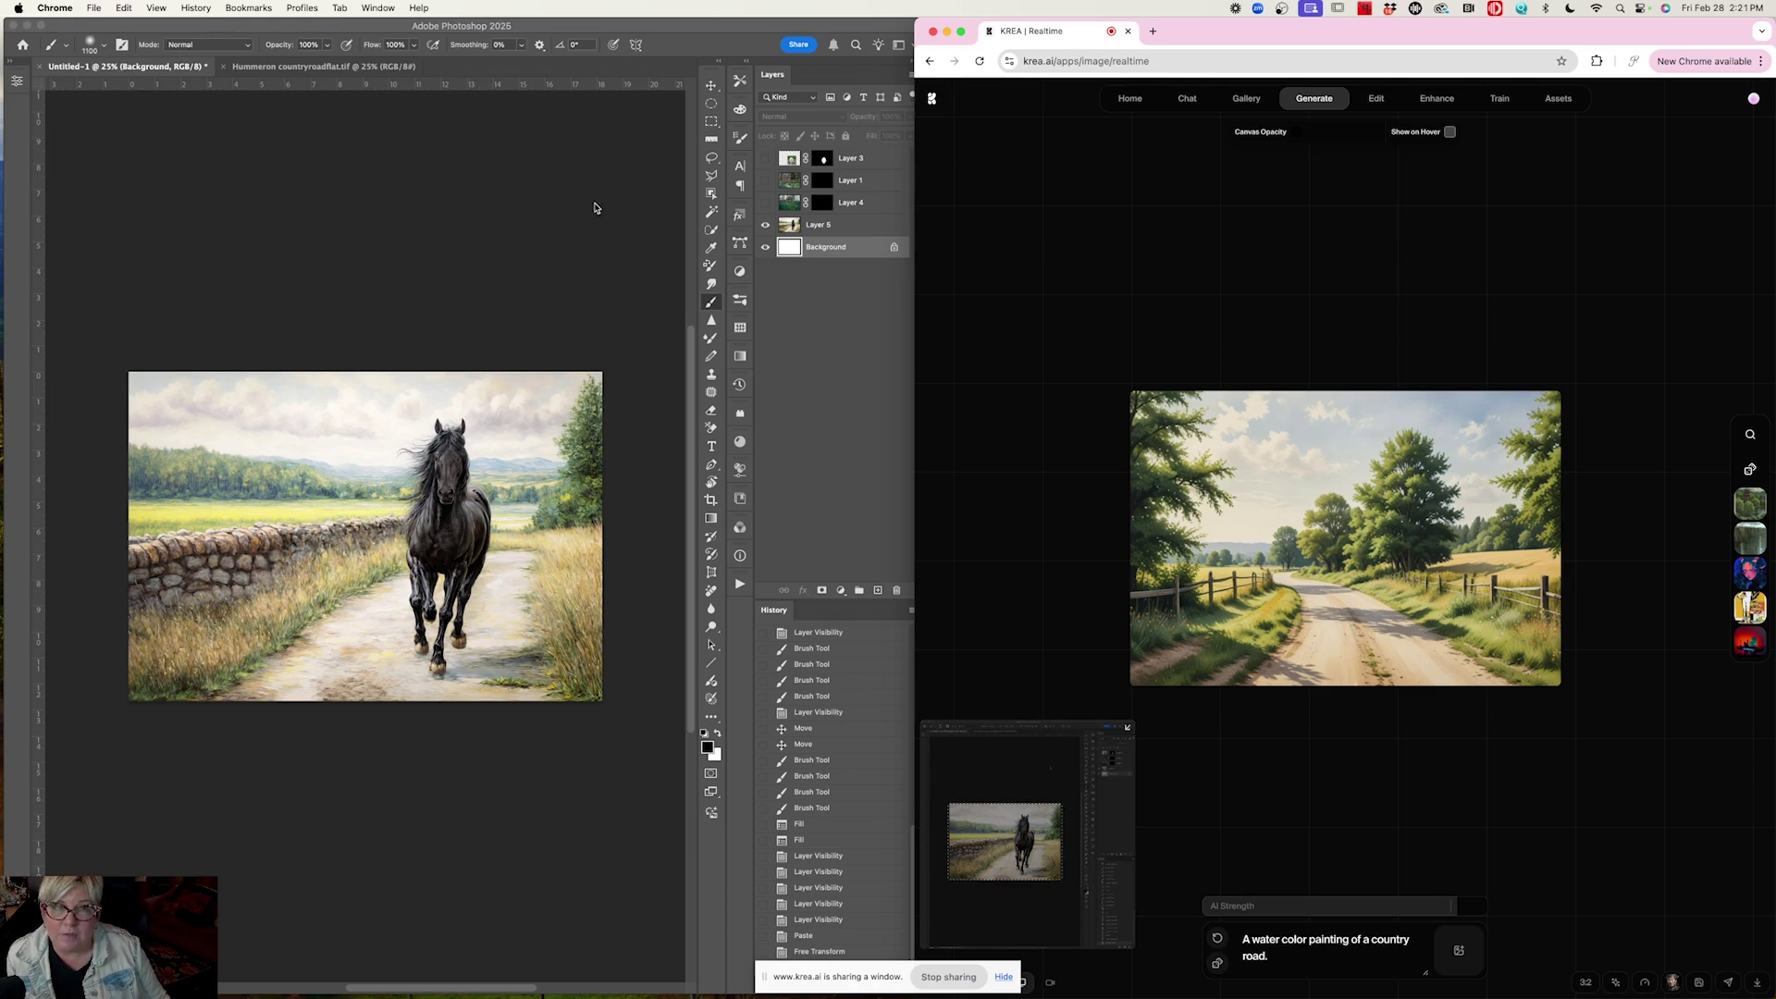
Step: Show Layer 4 and paint its mask to reveal bluebells along the right and lower-left path edges
{"action": "left_click", "coordinate": [766, 205]}
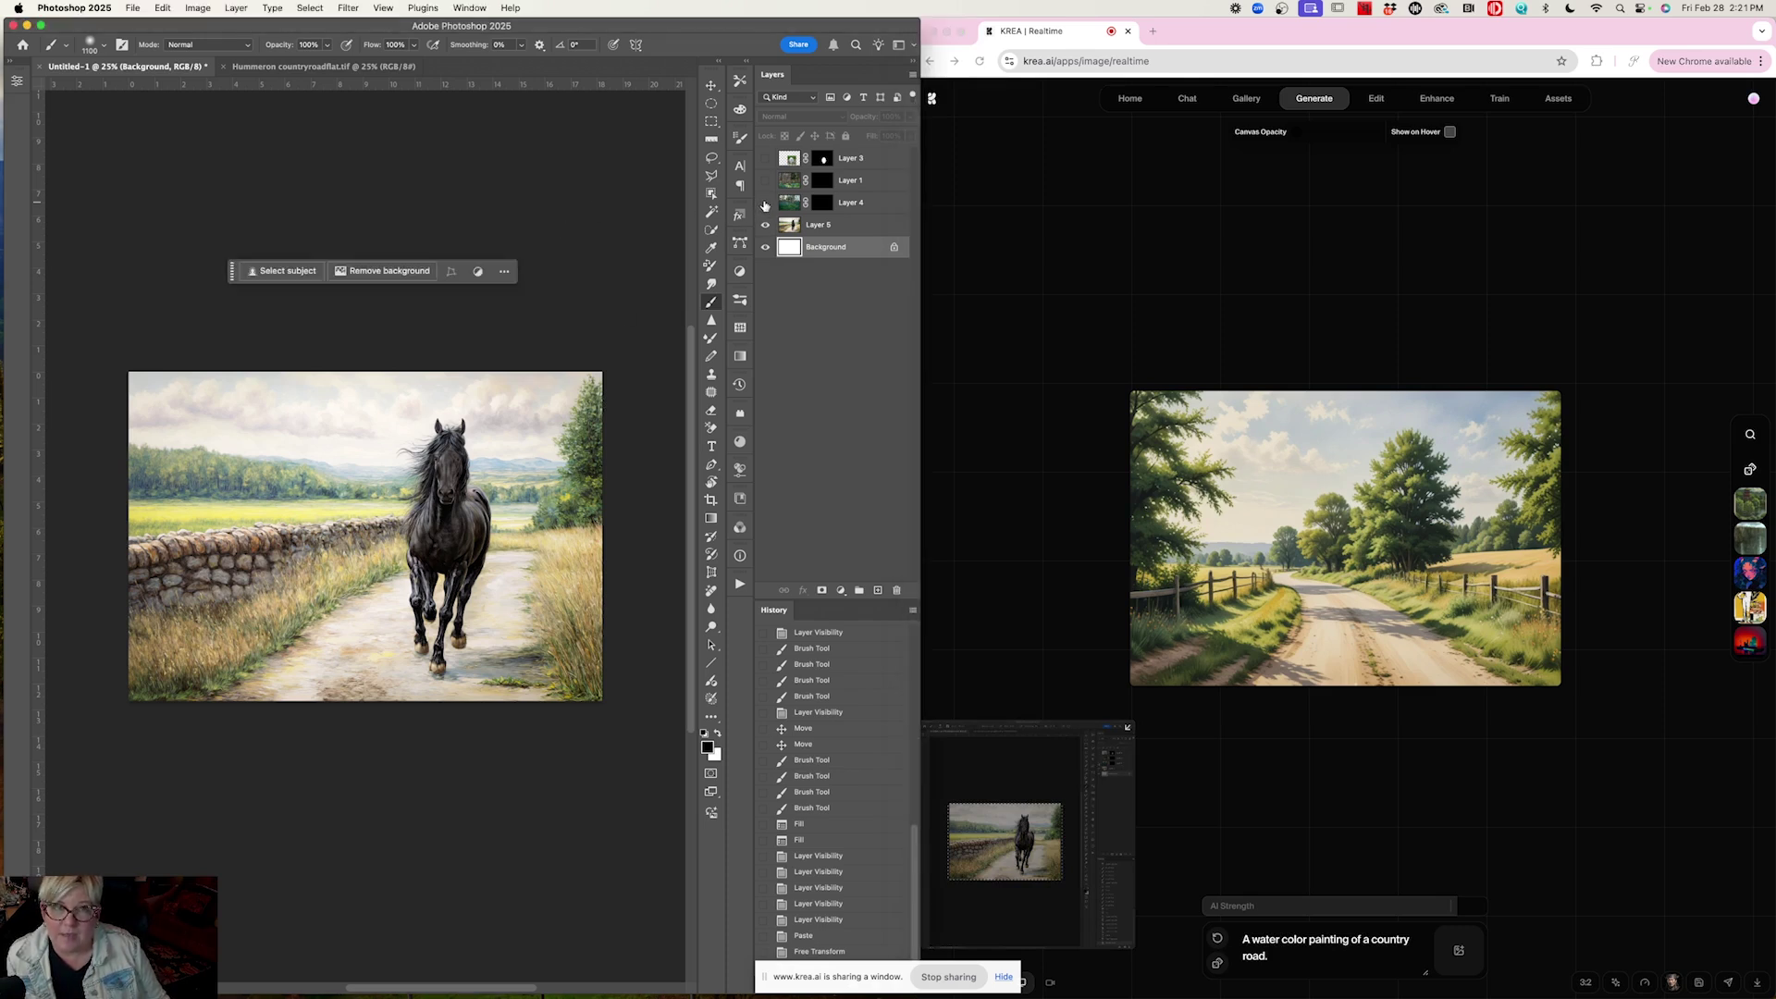
{"action": "left_click", "coordinate": [766, 205]}
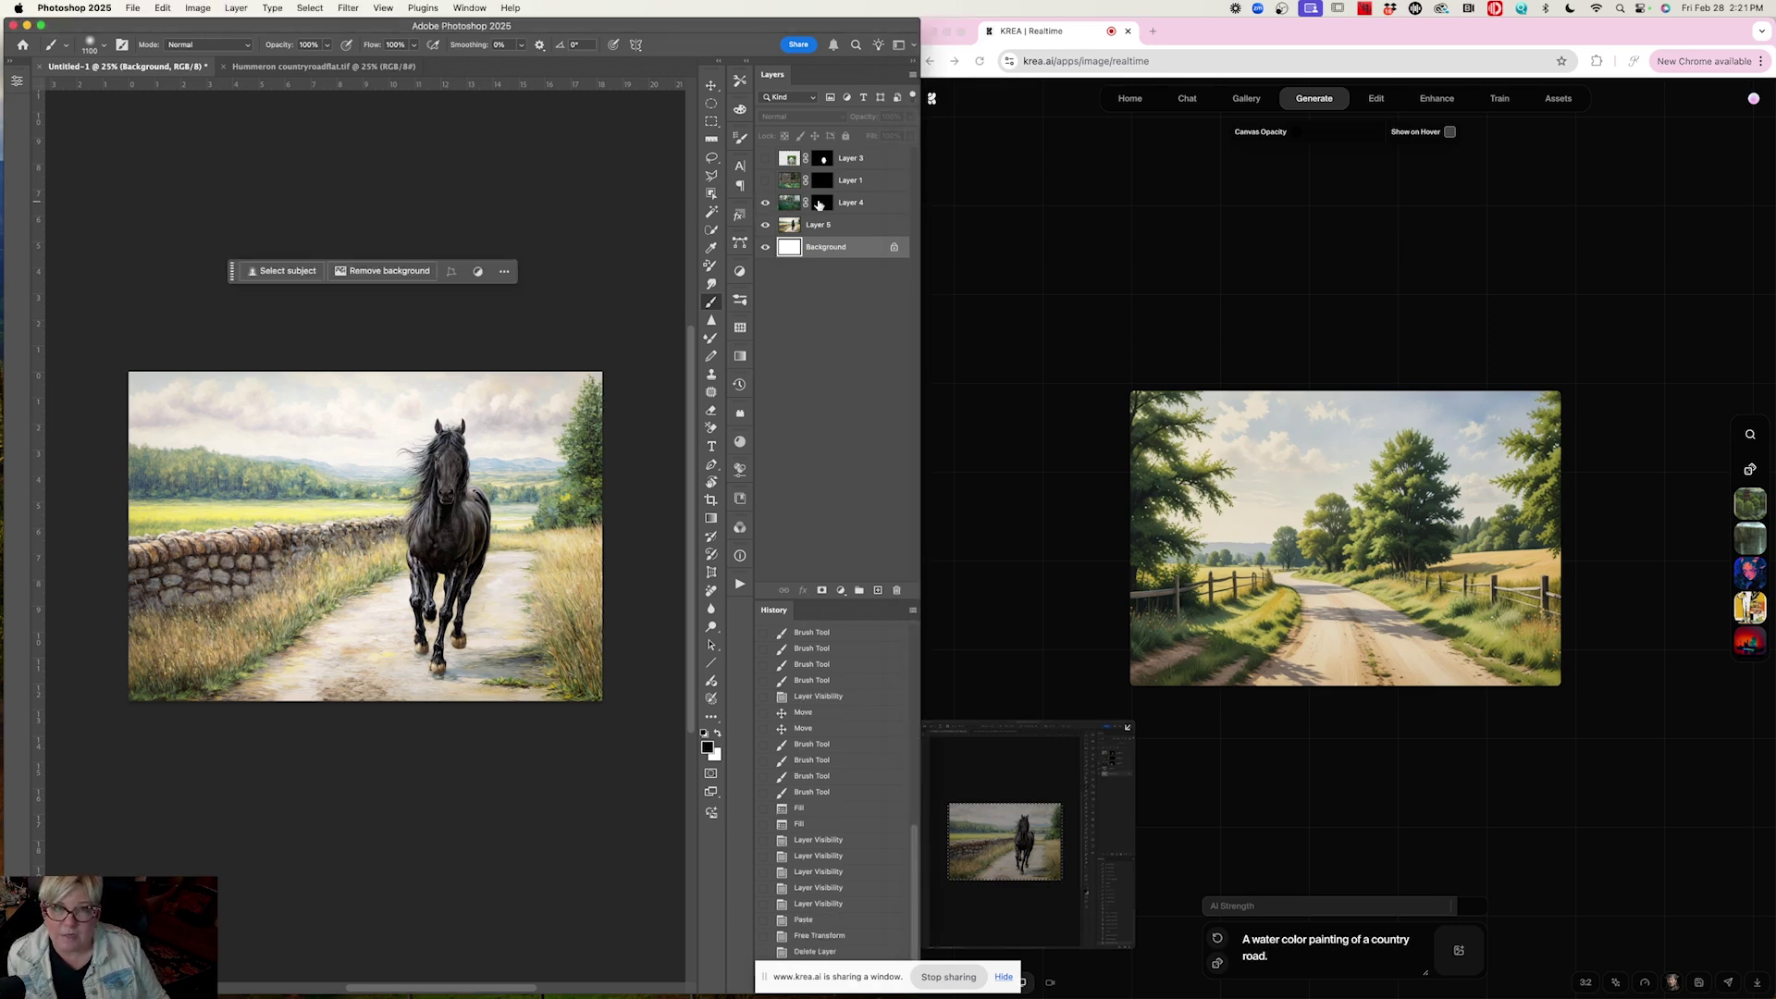
{"action": "left_click", "coordinate": [819, 204]}
{"action": "left_click", "coordinate": [819, 204], "text": "shift"}
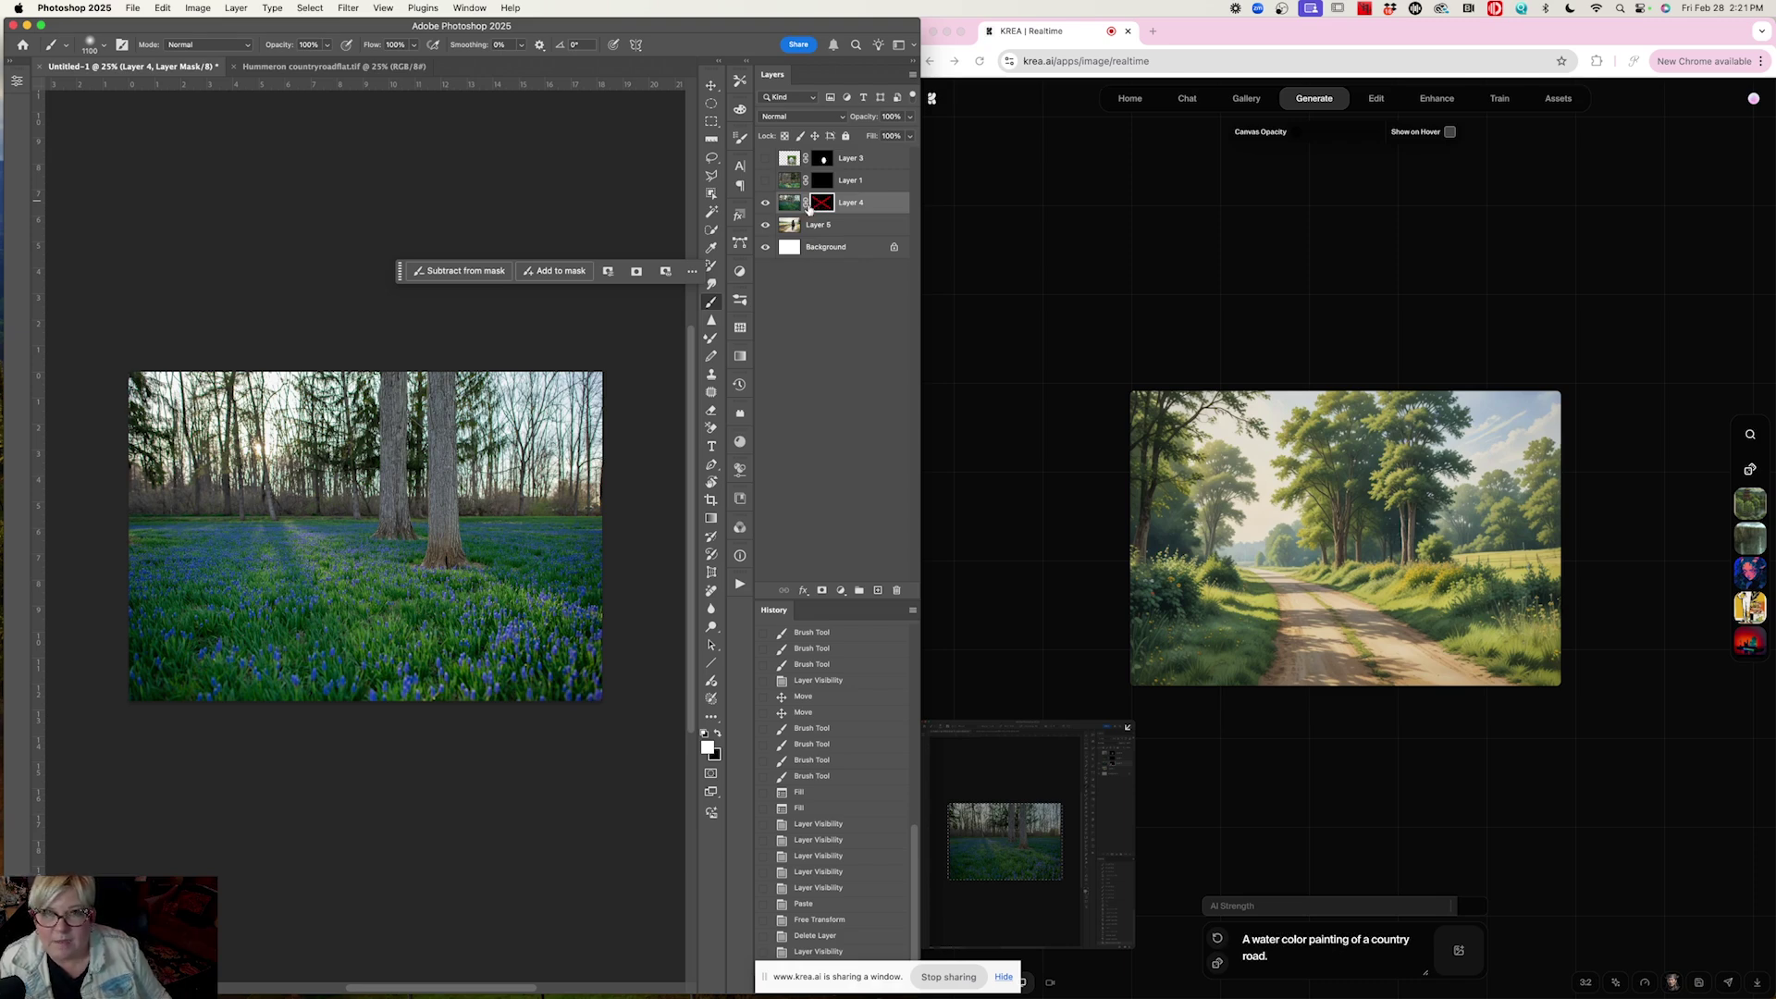
{"action": "left_click", "coordinate": [823, 204], "text": "shift"}
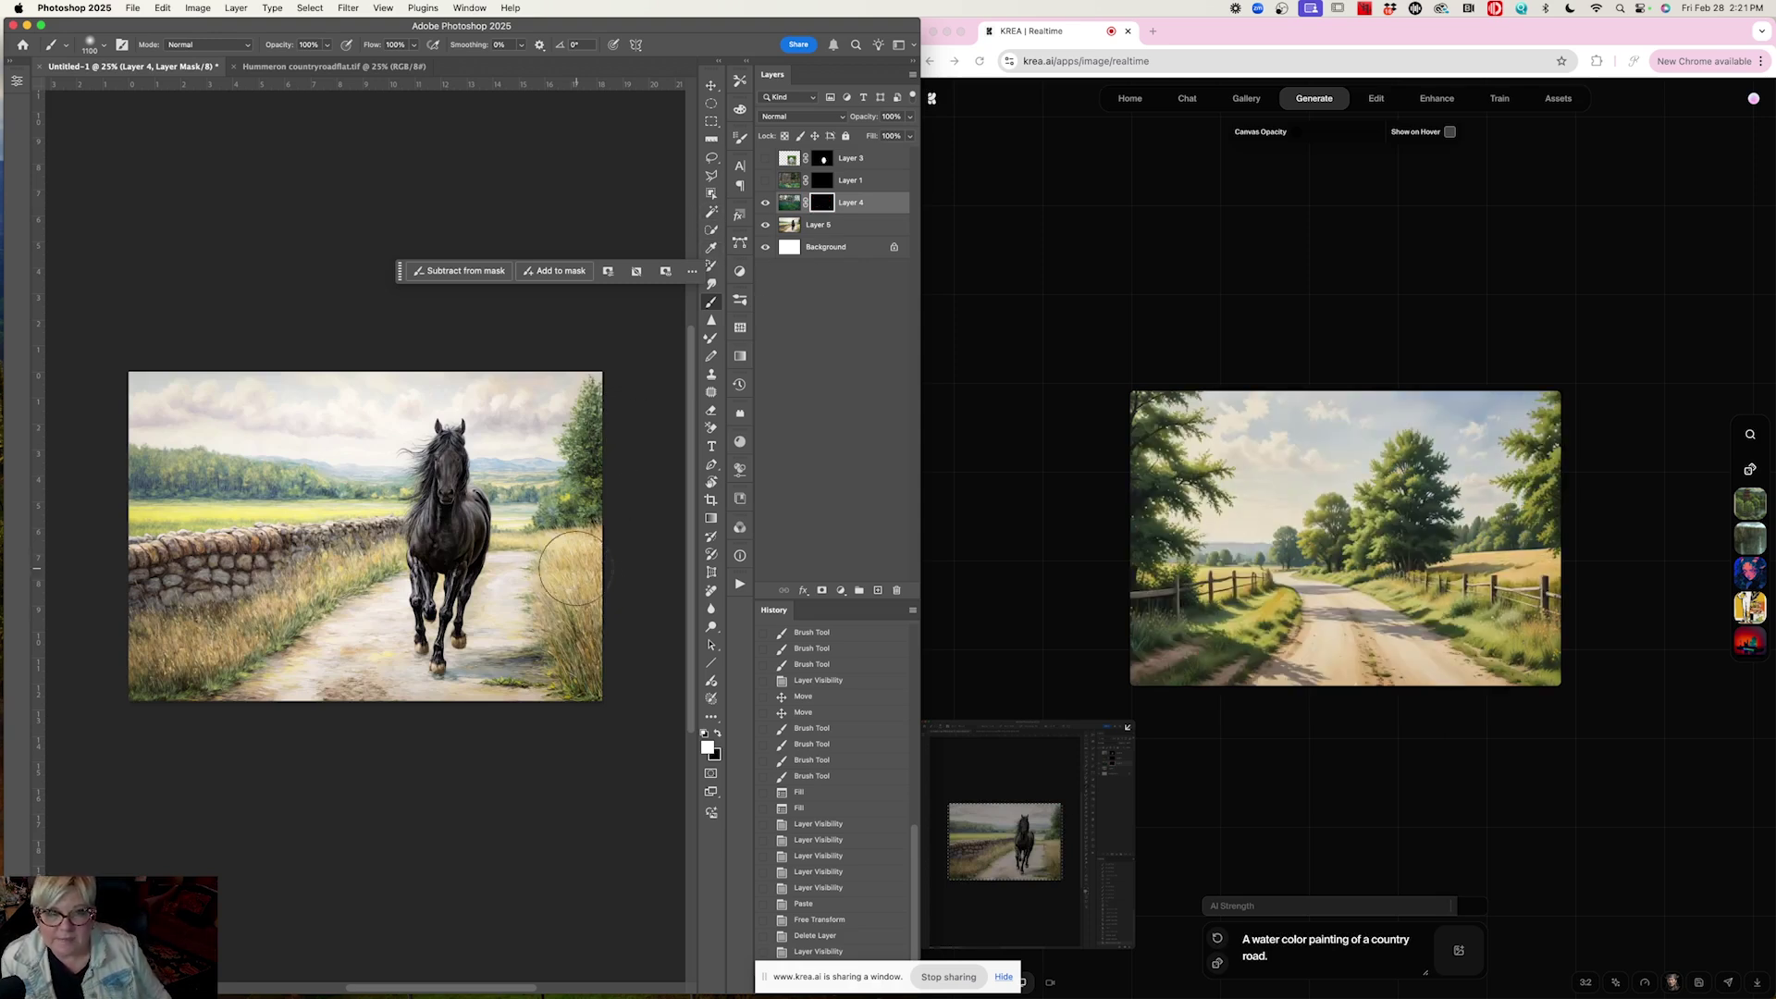
{"action": "mouse_move", "coordinate": [597, 689]}
{"action": "left_mouse_down"}
{"action": "mouse_move", "coordinate": [560, 550]}
{"action": "mouse_move", "coordinate": [603, 564]}
{"action": "left_mouse_up"}
{"action": "mouse_move", "coordinate": [207, 694]}
{"action": "left_mouse_down"}
{"action": "mouse_move", "coordinate": [166, 666]}
{"action": "mouse_move", "coordinate": [353, 562]}
{"action": "mouse_move", "coordinate": [130, 643]}
{"action": "left_mouse_up"}
{"action": "mouse_move", "coordinate": [594, 535]}
{"action": "left_mouse_down"}
{"action": "mouse_move", "coordinate": [587, 635]}
{"action": "mouse_move", "coordinate": [606, 706]}
{"action": "left_mouse_up"}
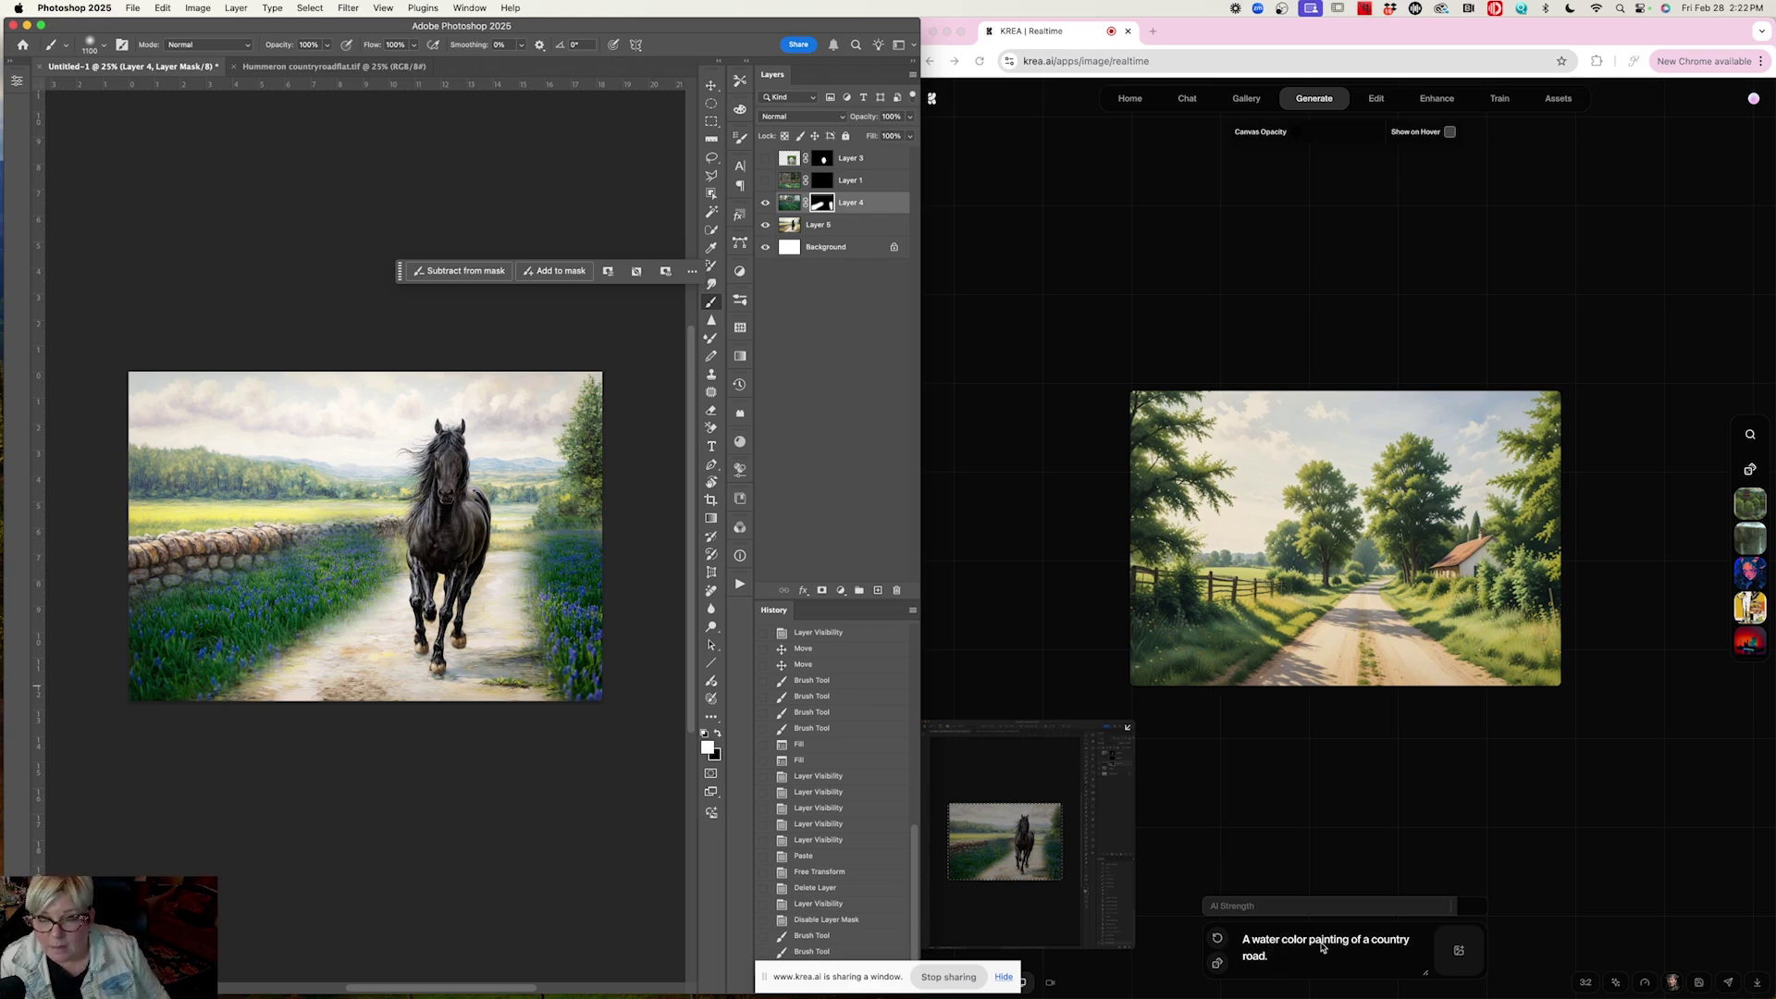
Step: Append 'There are purple flowers along the road' to the Krea prompt
{"action": "left_click", "coordinate": [1285, 957]}
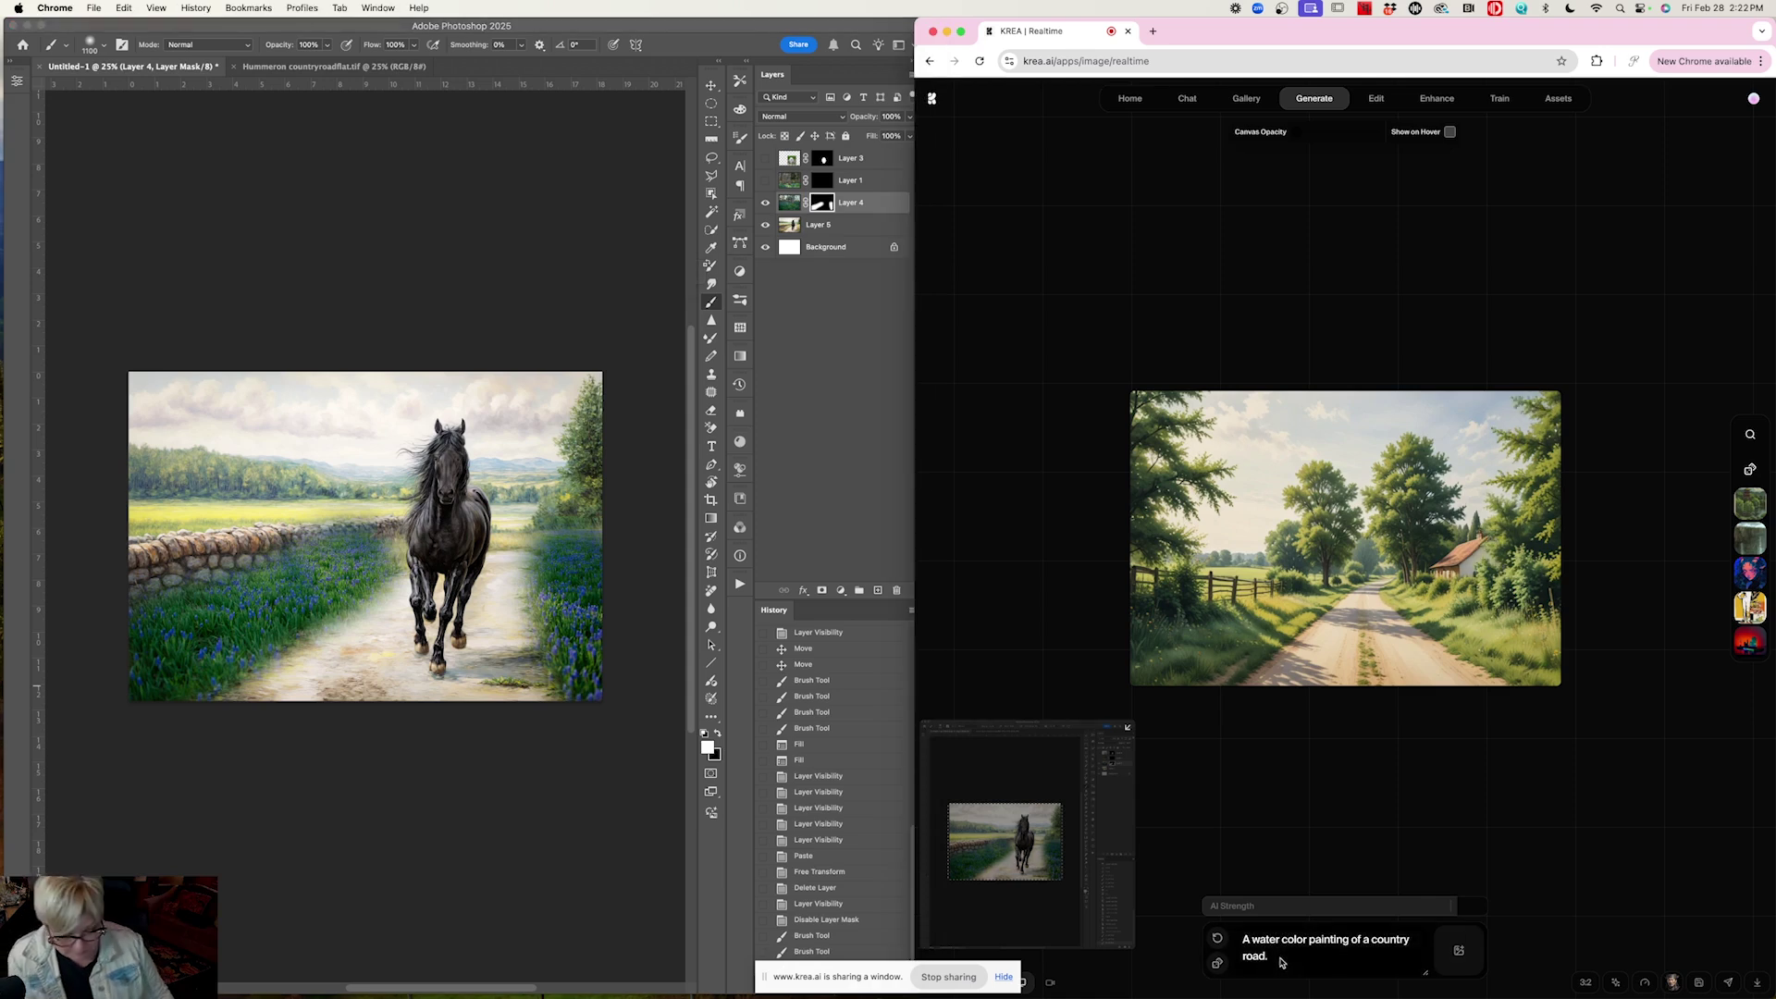
{"action": "type", "text": "There are"}
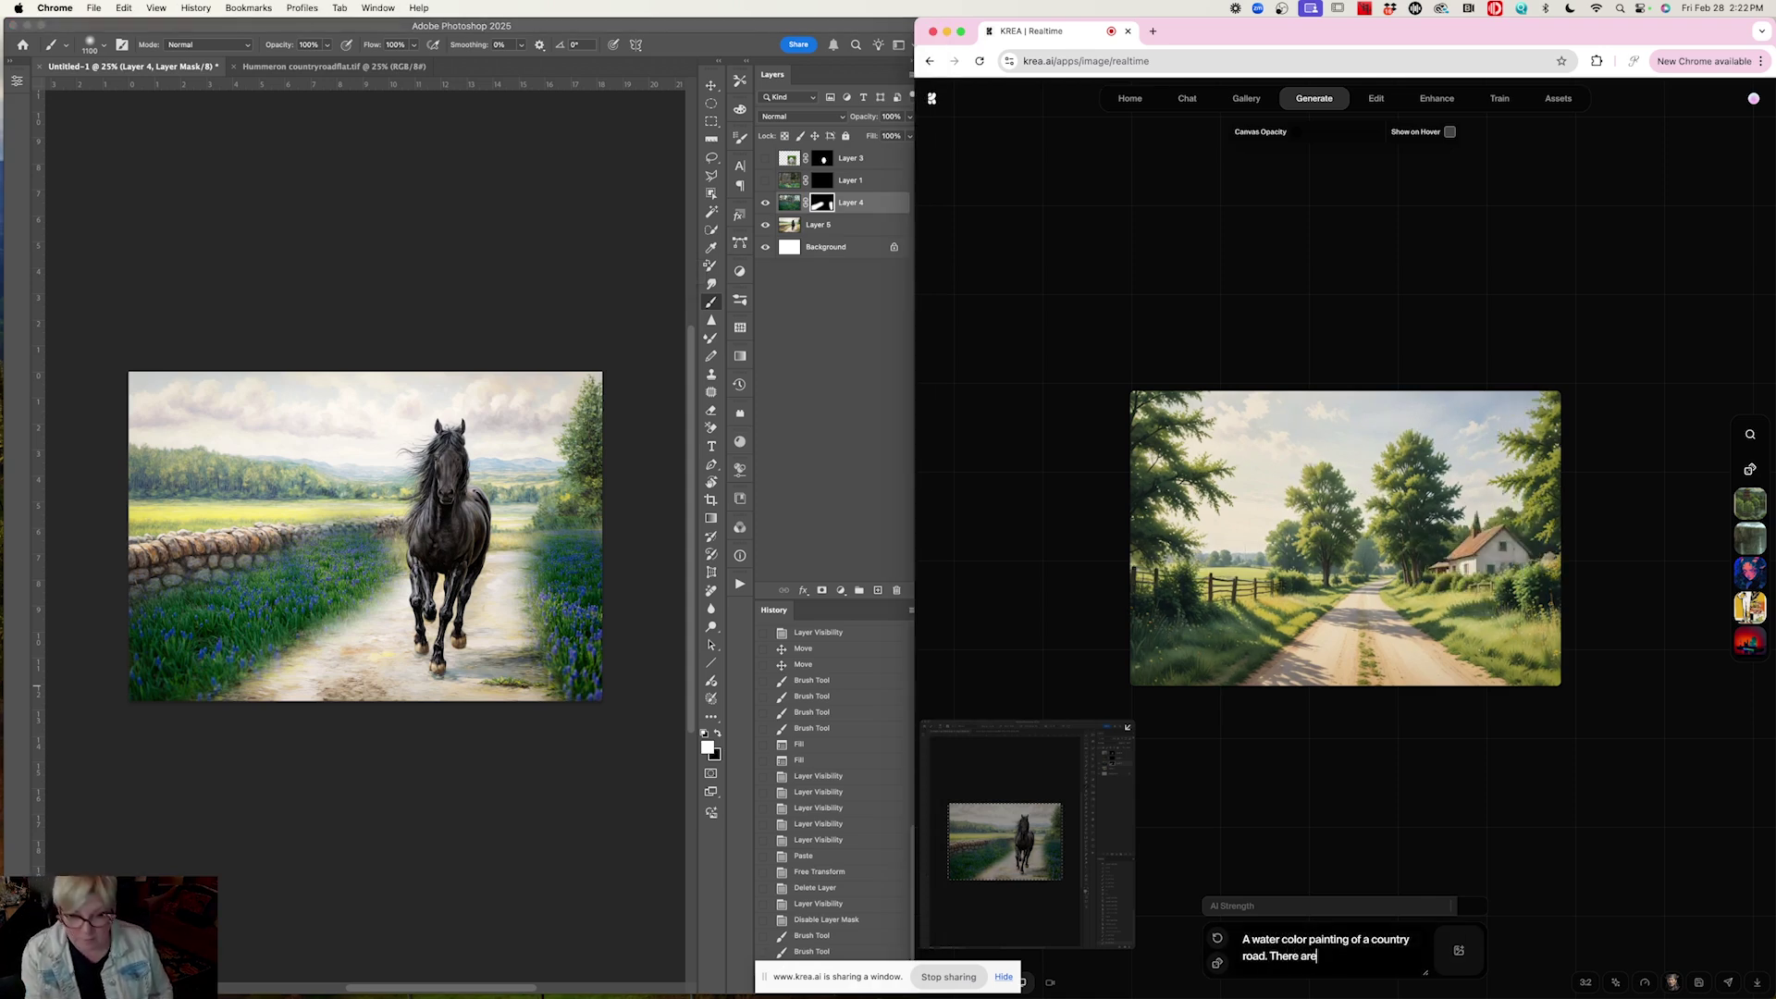
{"action": "type", "text": " purple"}
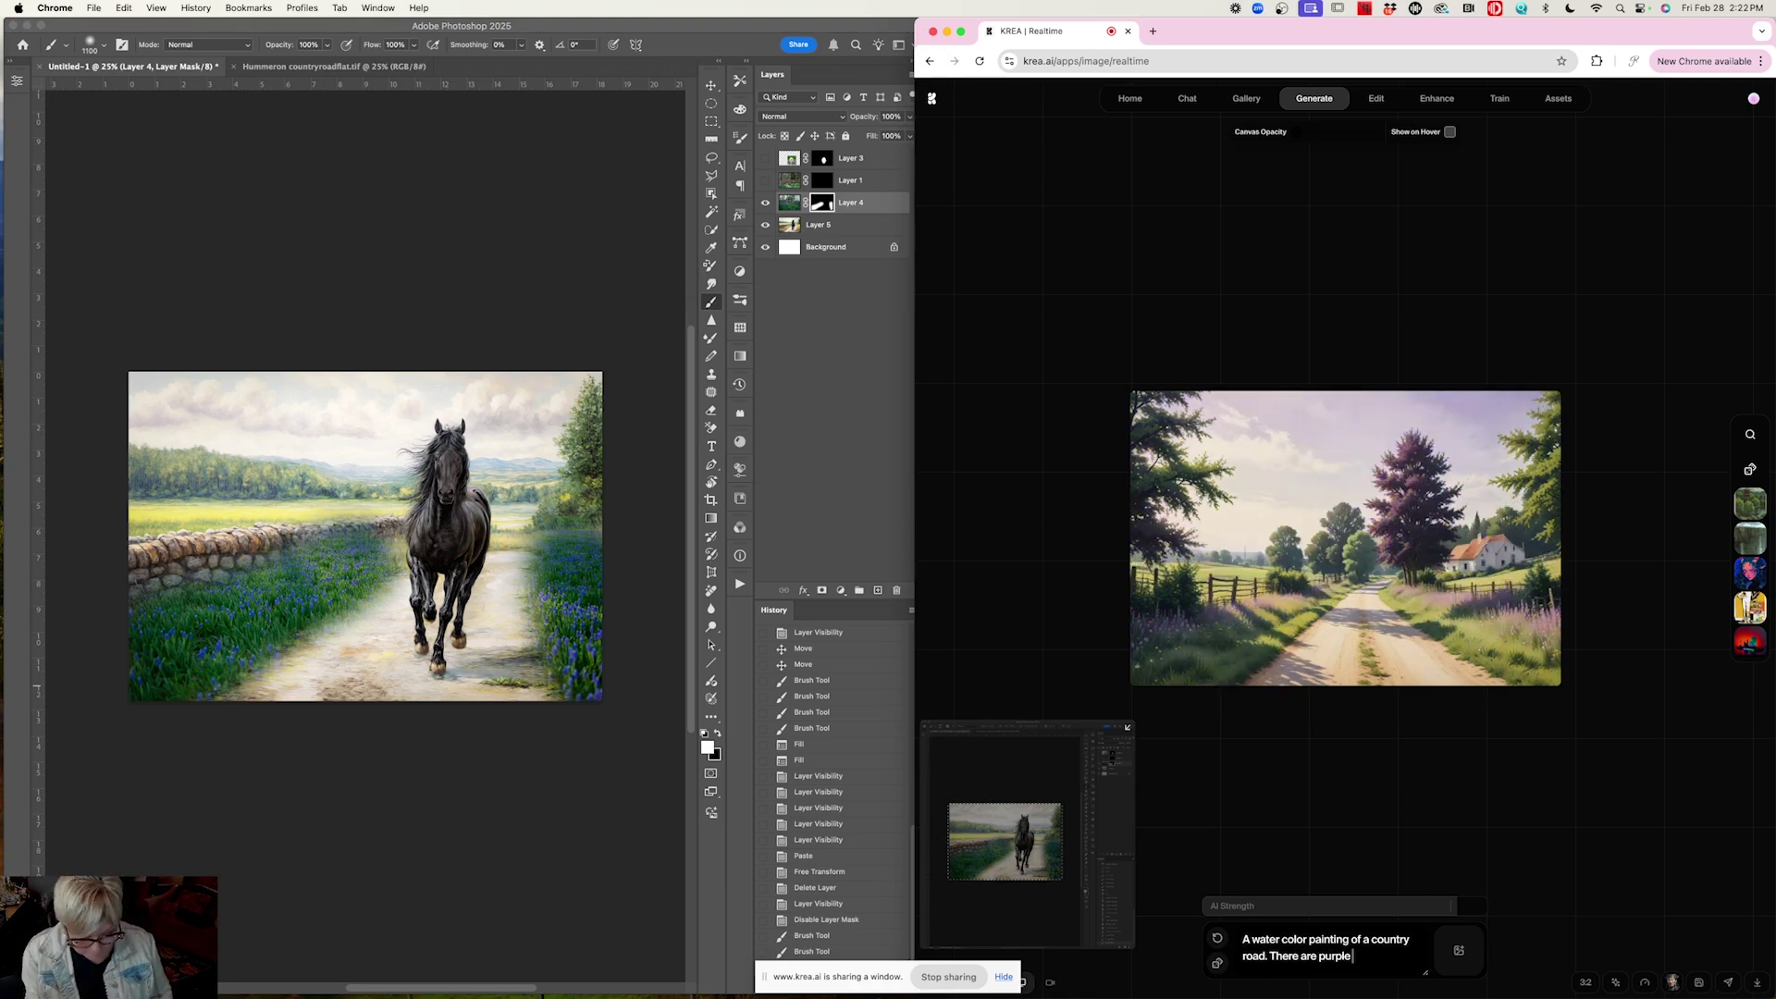
{"action": "type", "text": " flowers a"}
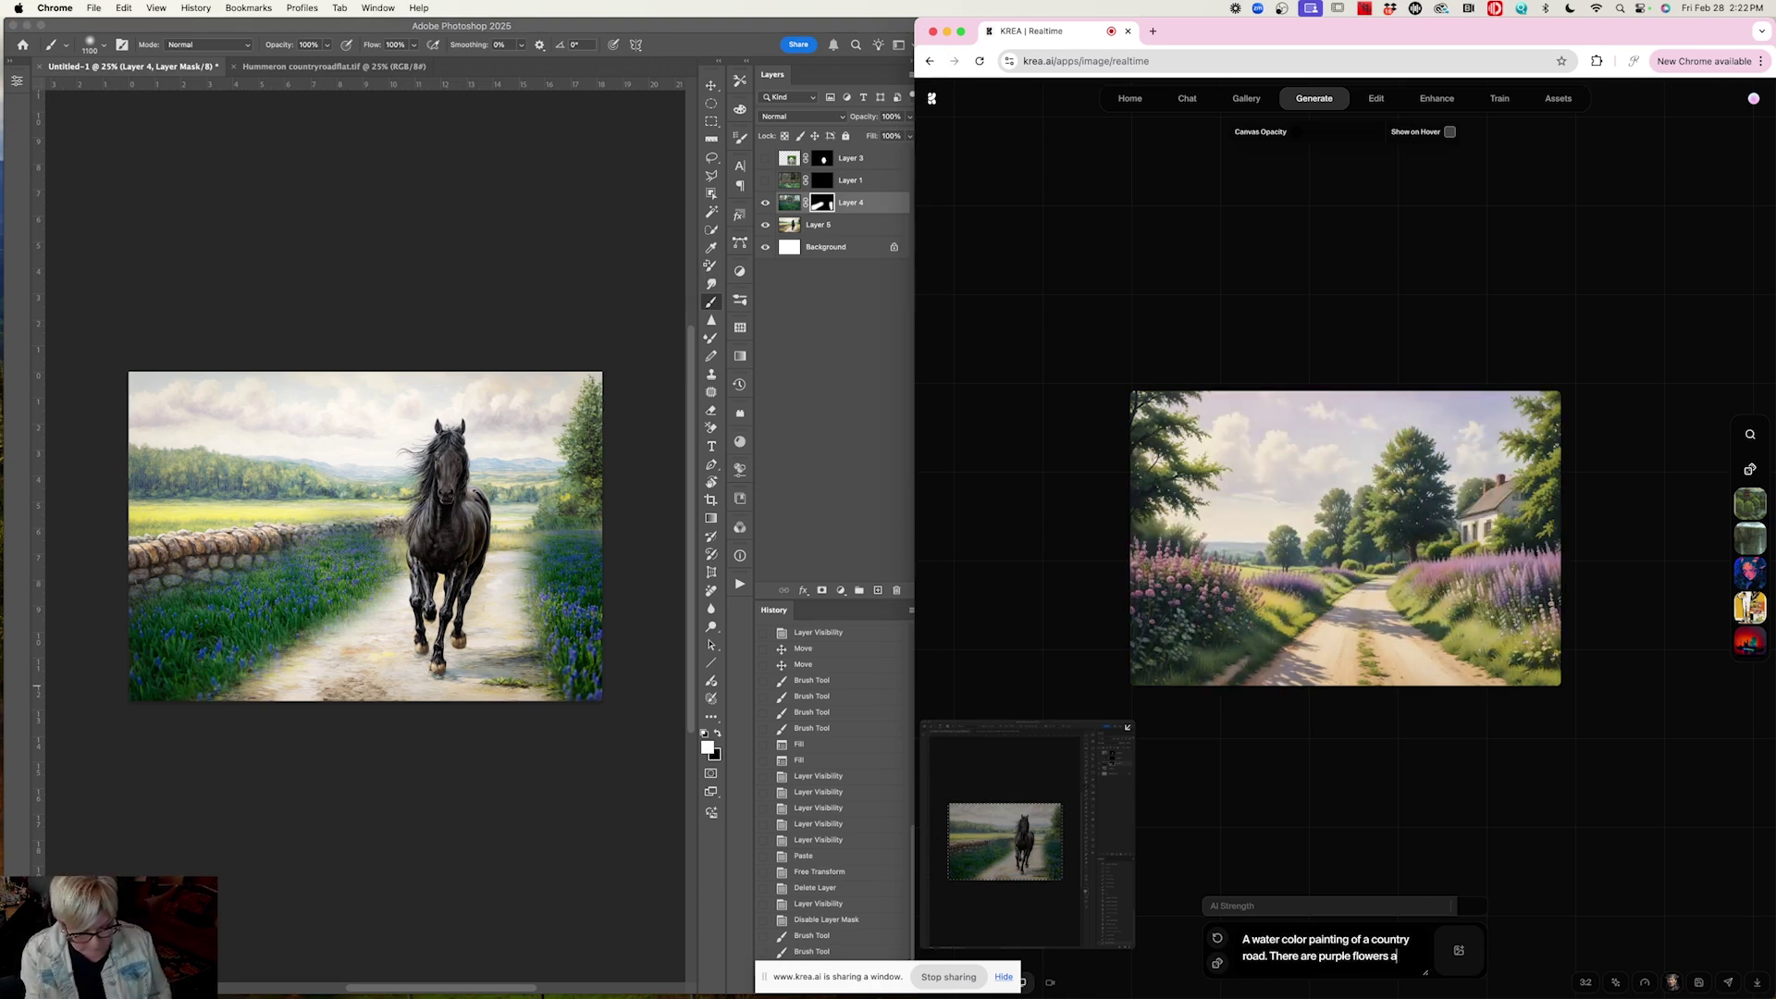
{"action": "type", "text": "long the road."}
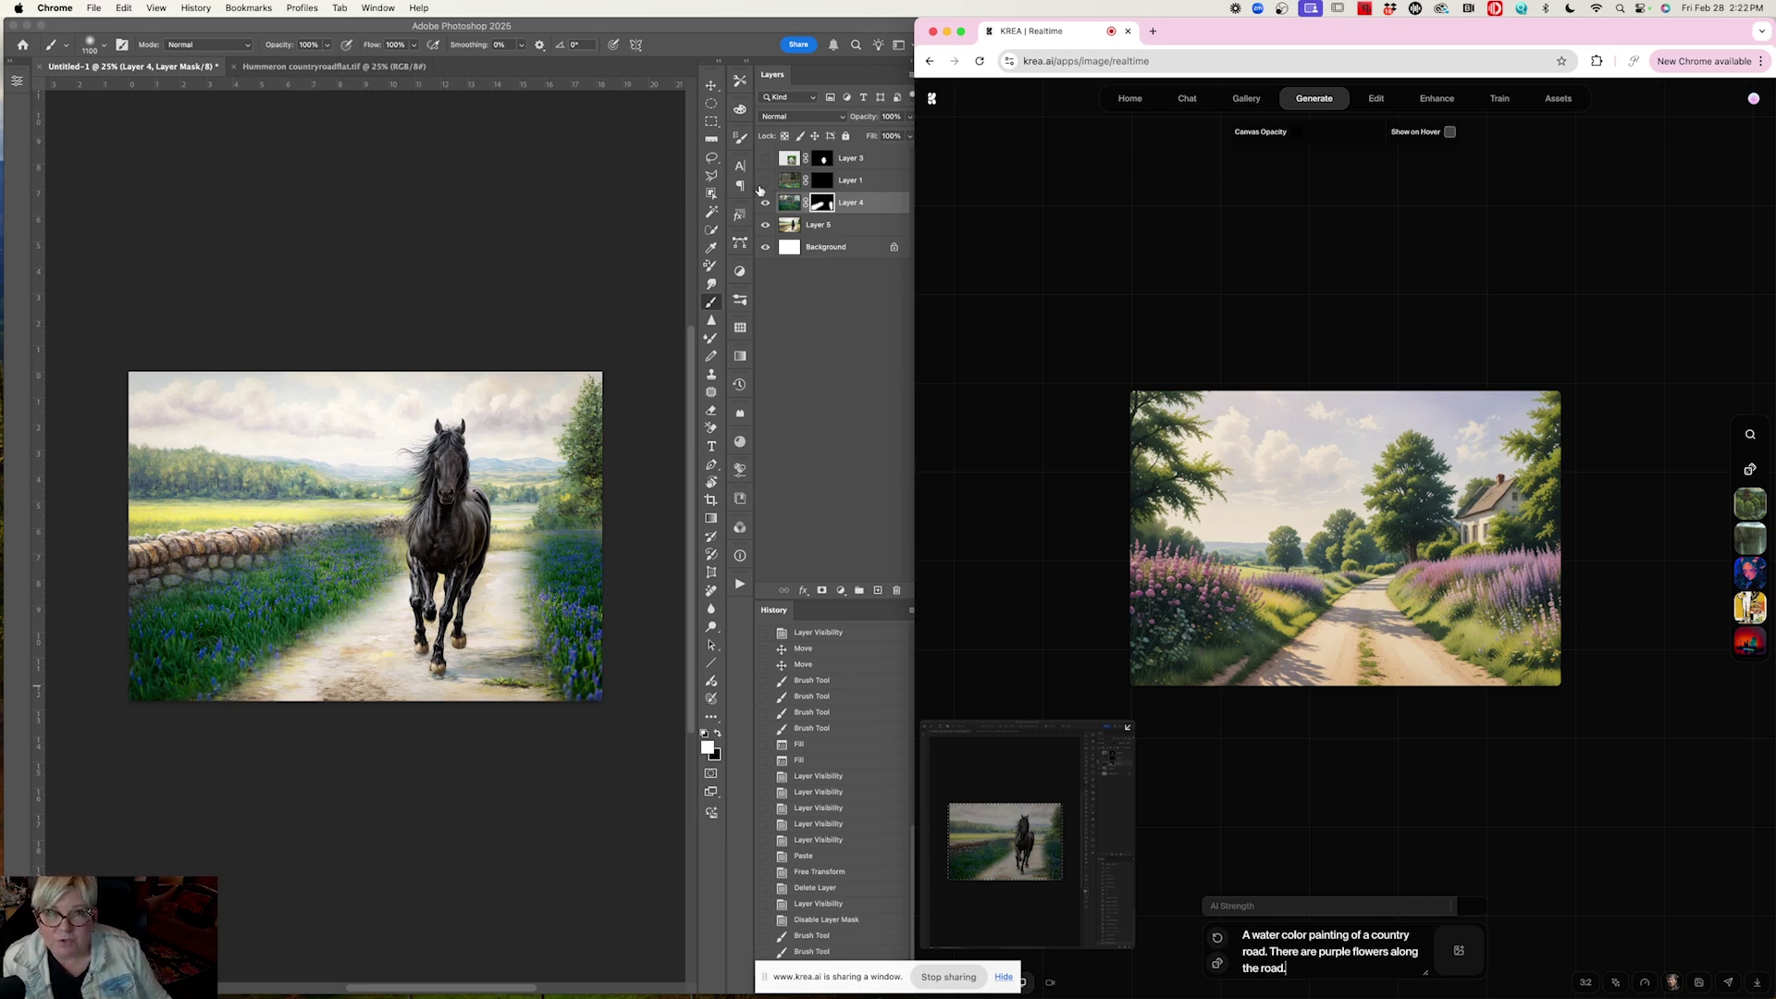
Step: Paint Layer 1's mask to reveal forest trees along the left, right and top-right edges
{"action": "left_click", "coordinate": [763, 184]}
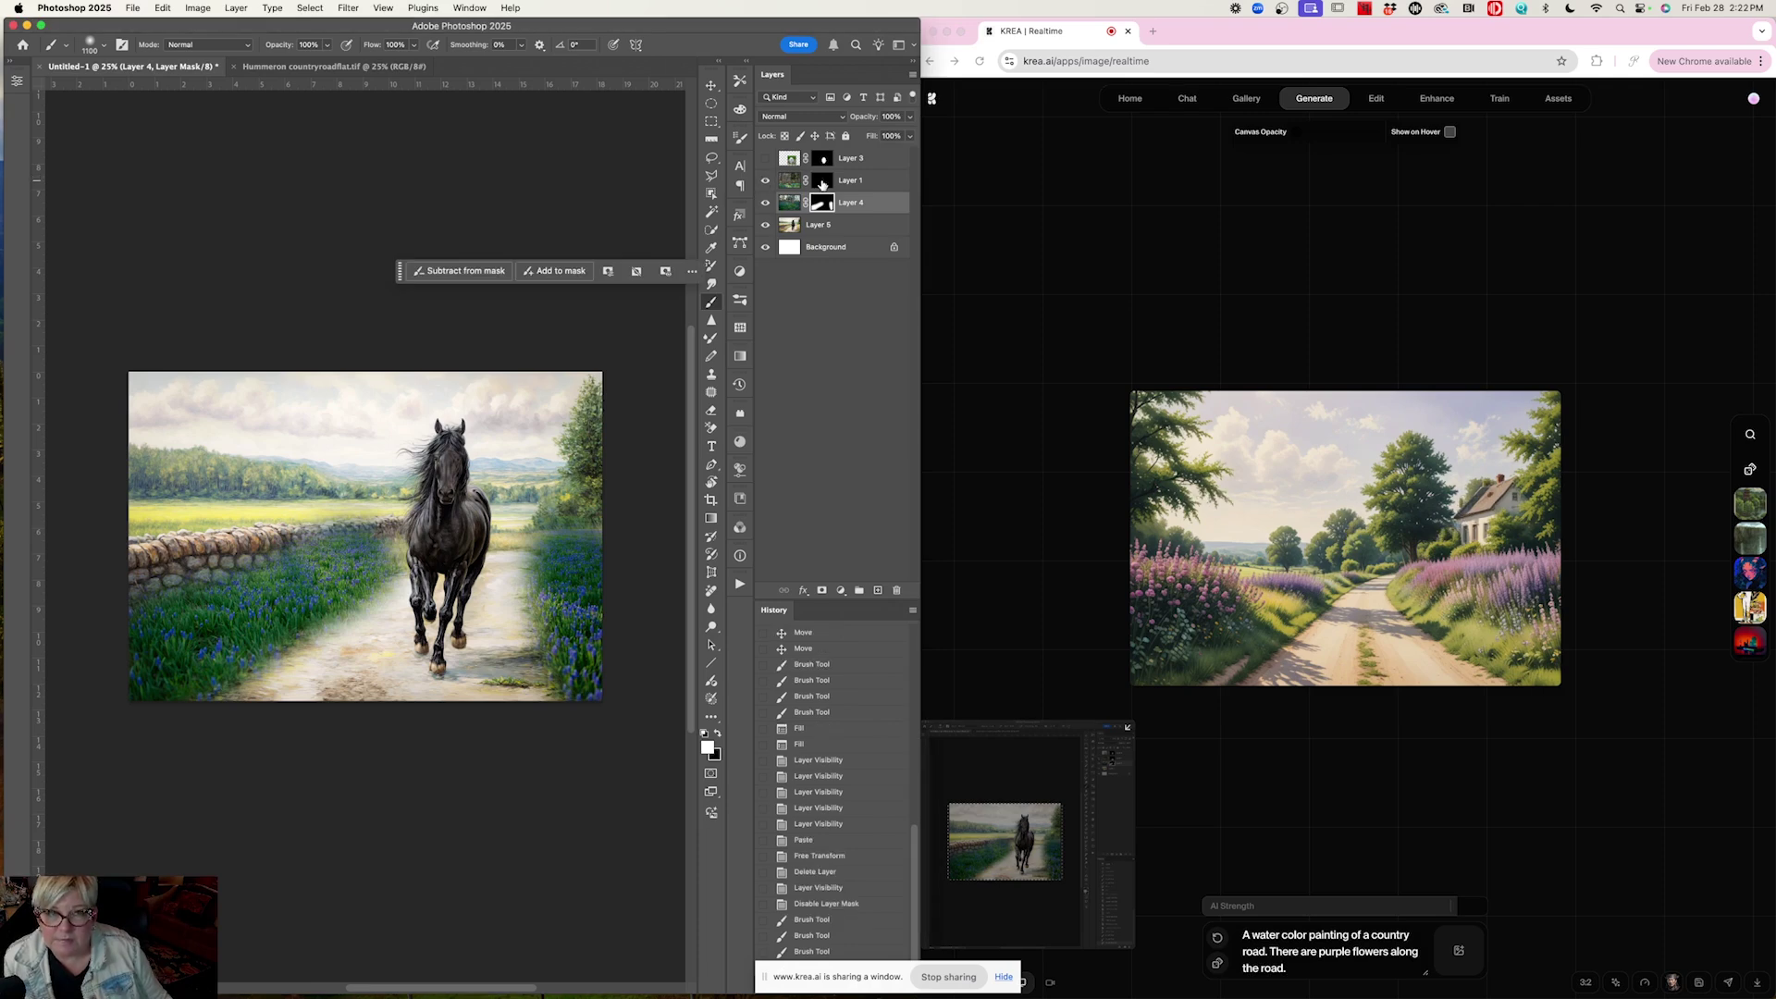
{"action": "left_click", "coordinate": [823, 182]}
{"action": "left_click", "coordinate": [822, 182], "text": "shift"}
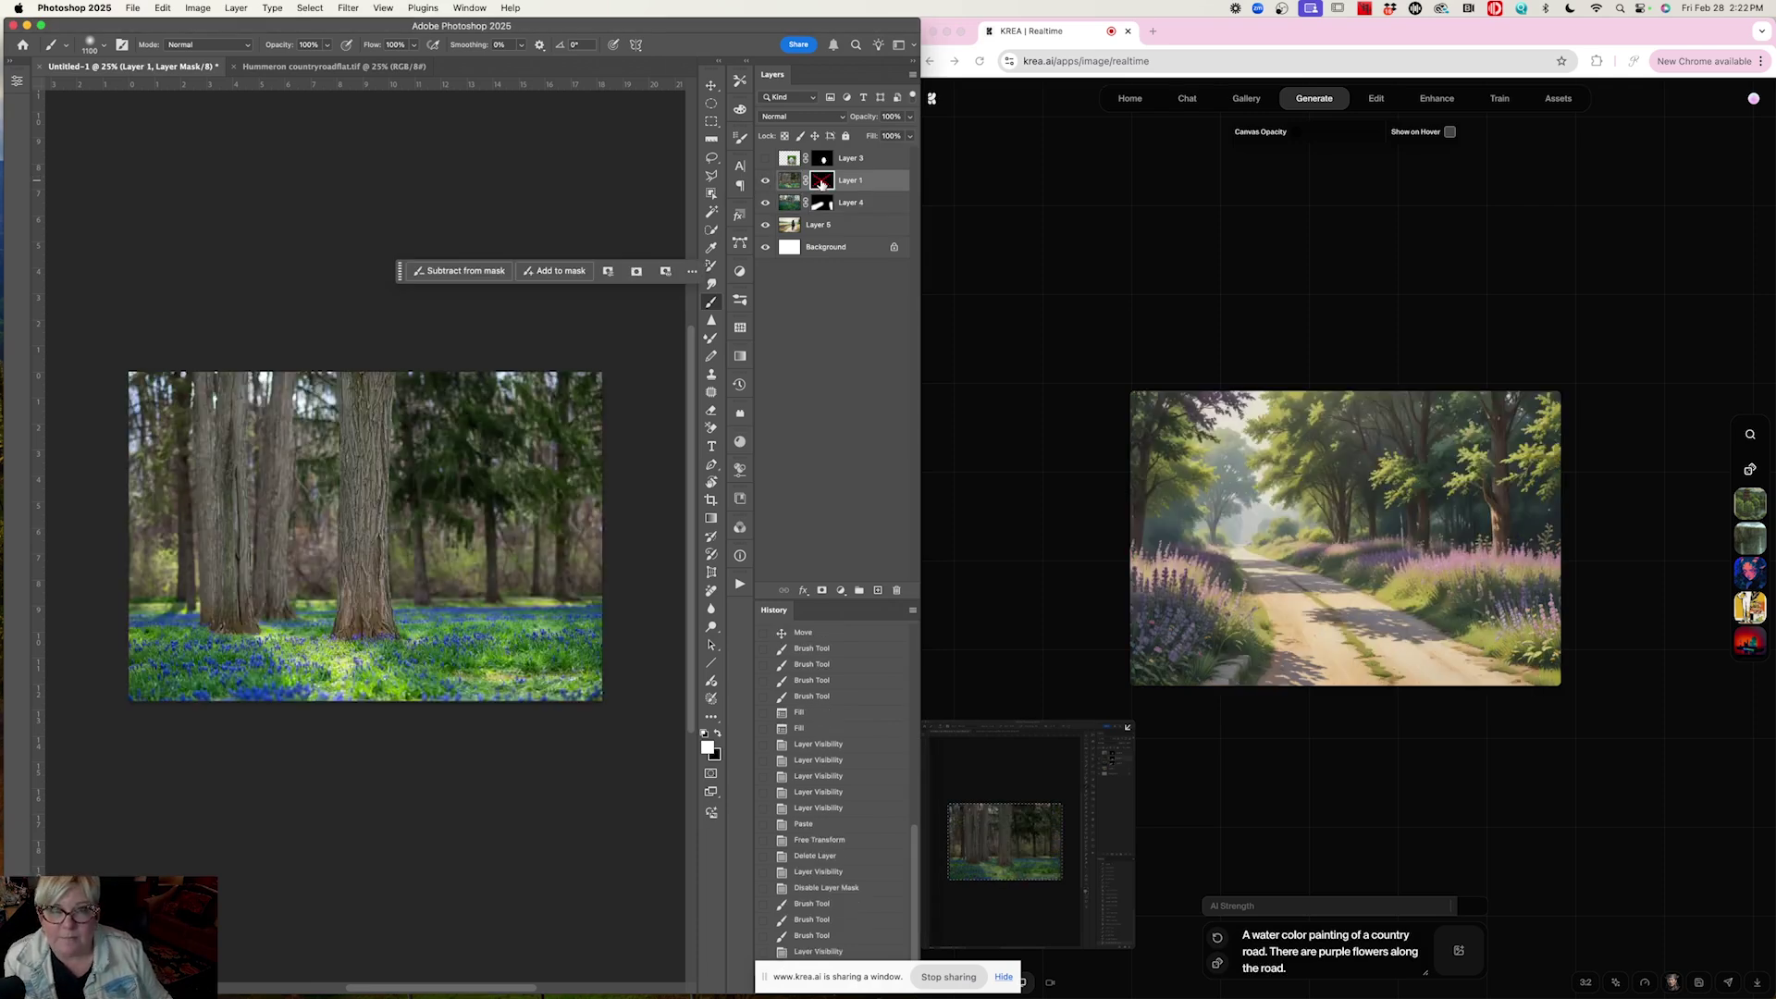
{"action": "left_click", "coordinate": [821, 184], "text": "shift"}
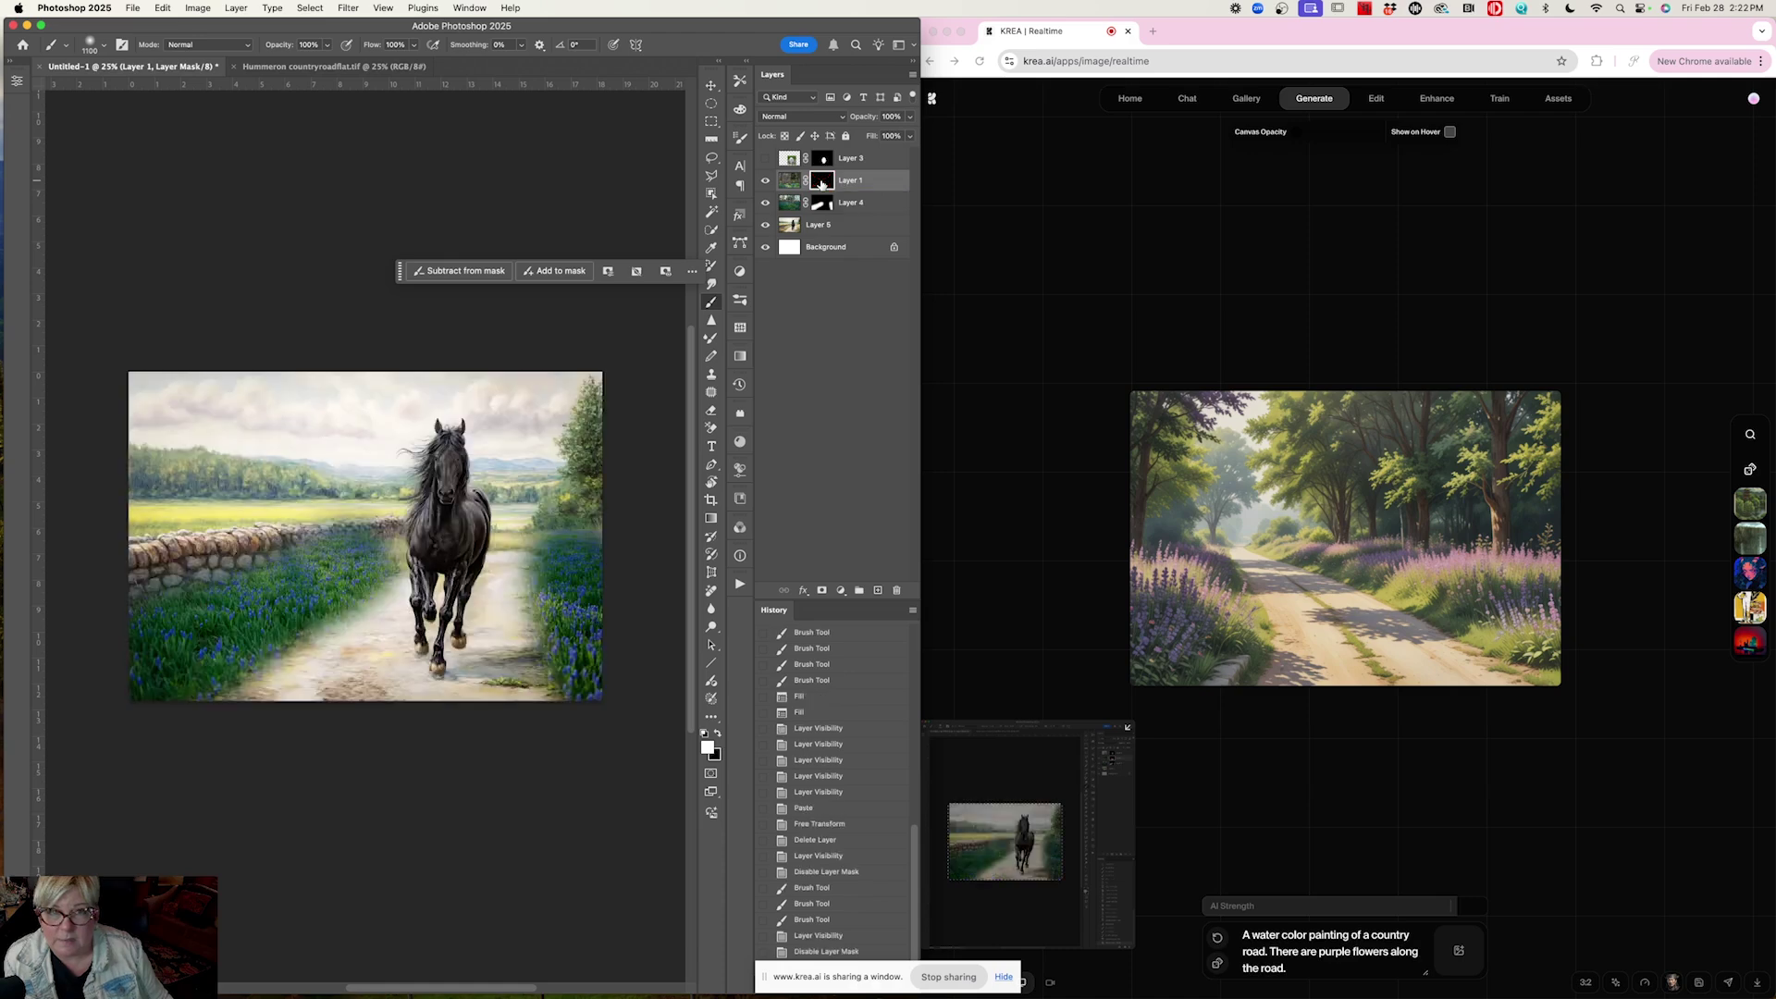
{"action": "mouse_move", "coordinate": [589, 530]}
{"action": "left_mouse_down"}
{"action": "mouse_move", "coordinate": [581, 417]}
{"action": "mouse_move", "coordinate": [566, 513]}
{"action": "mouse_move", "coordinate": [598, 536]}
{"action": "mouse_move", "coordinate": [581, 381]}
{"action": "left_mouse_up"}
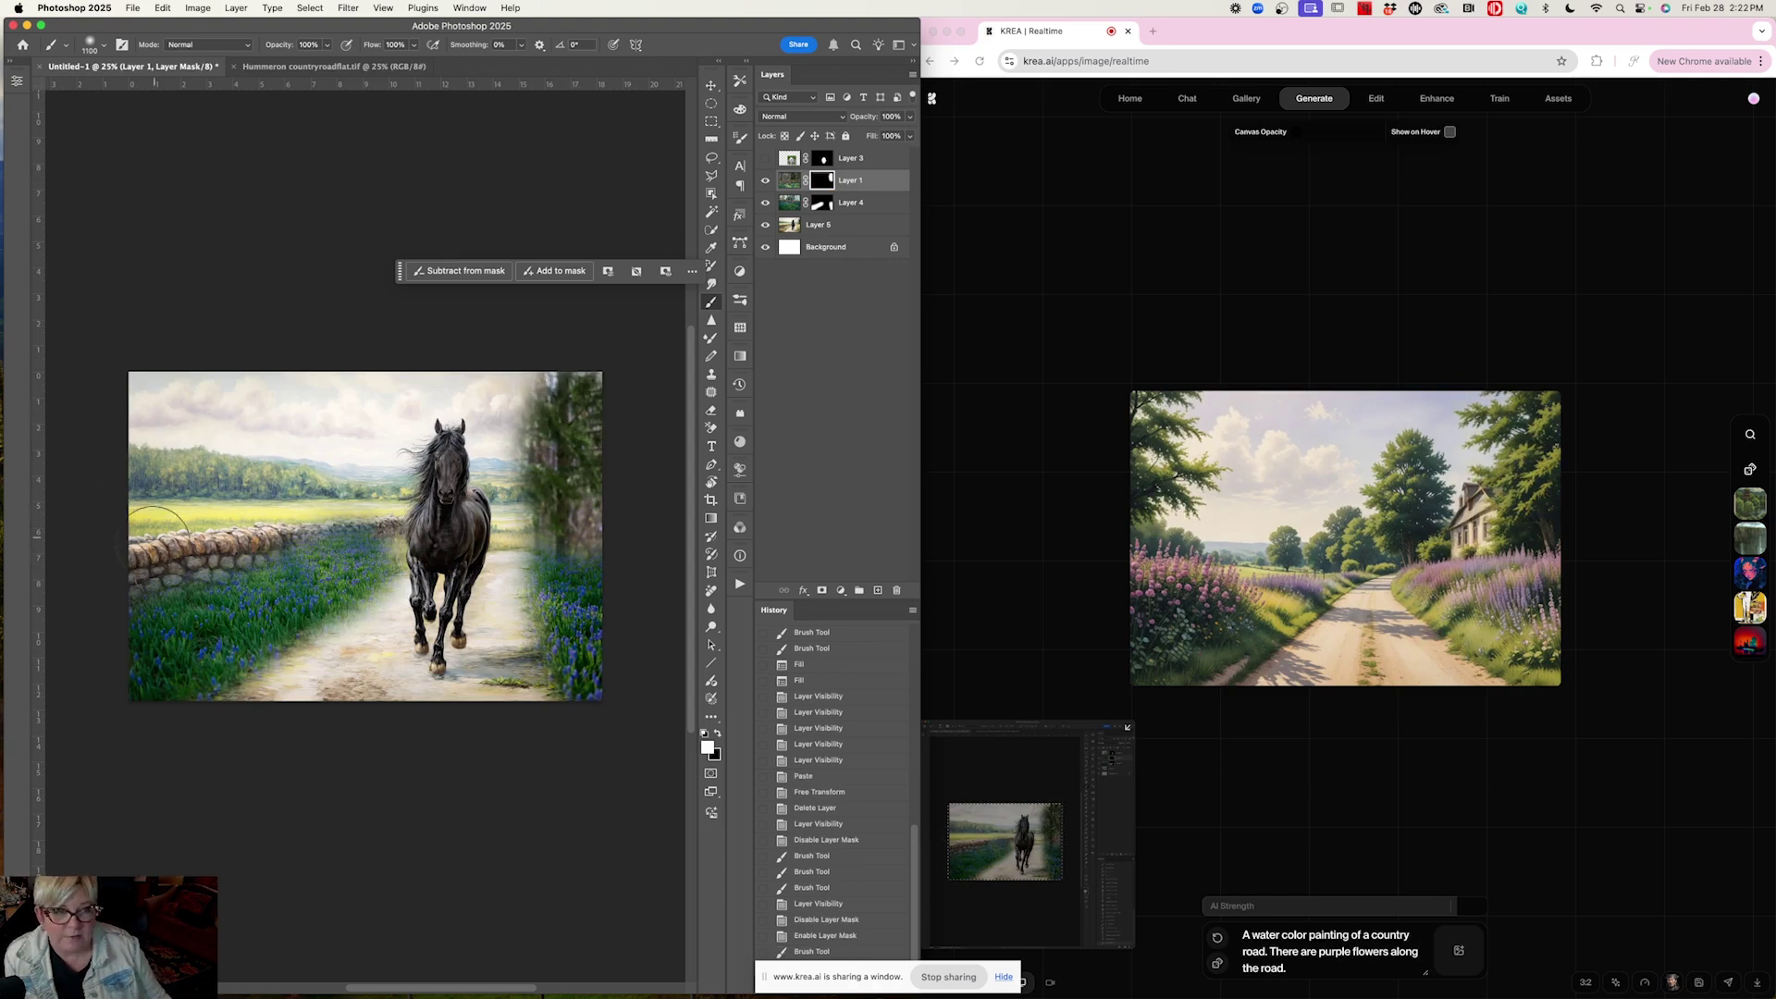
{"action": "mouse_move", "coordinate": [162, 573]}
{"action": "left_mouse_down"}
{"action": "mouse_move", "coordinate": [162, 388]}
{"action": "mouse_move", "coordinate": [185, 546]}
{"action": "mouse_move", "coordinate": [196, 518]}
{"action": "mouse_move", "coordinate": [180, 388]}
{"action": "left_mouse_up"}
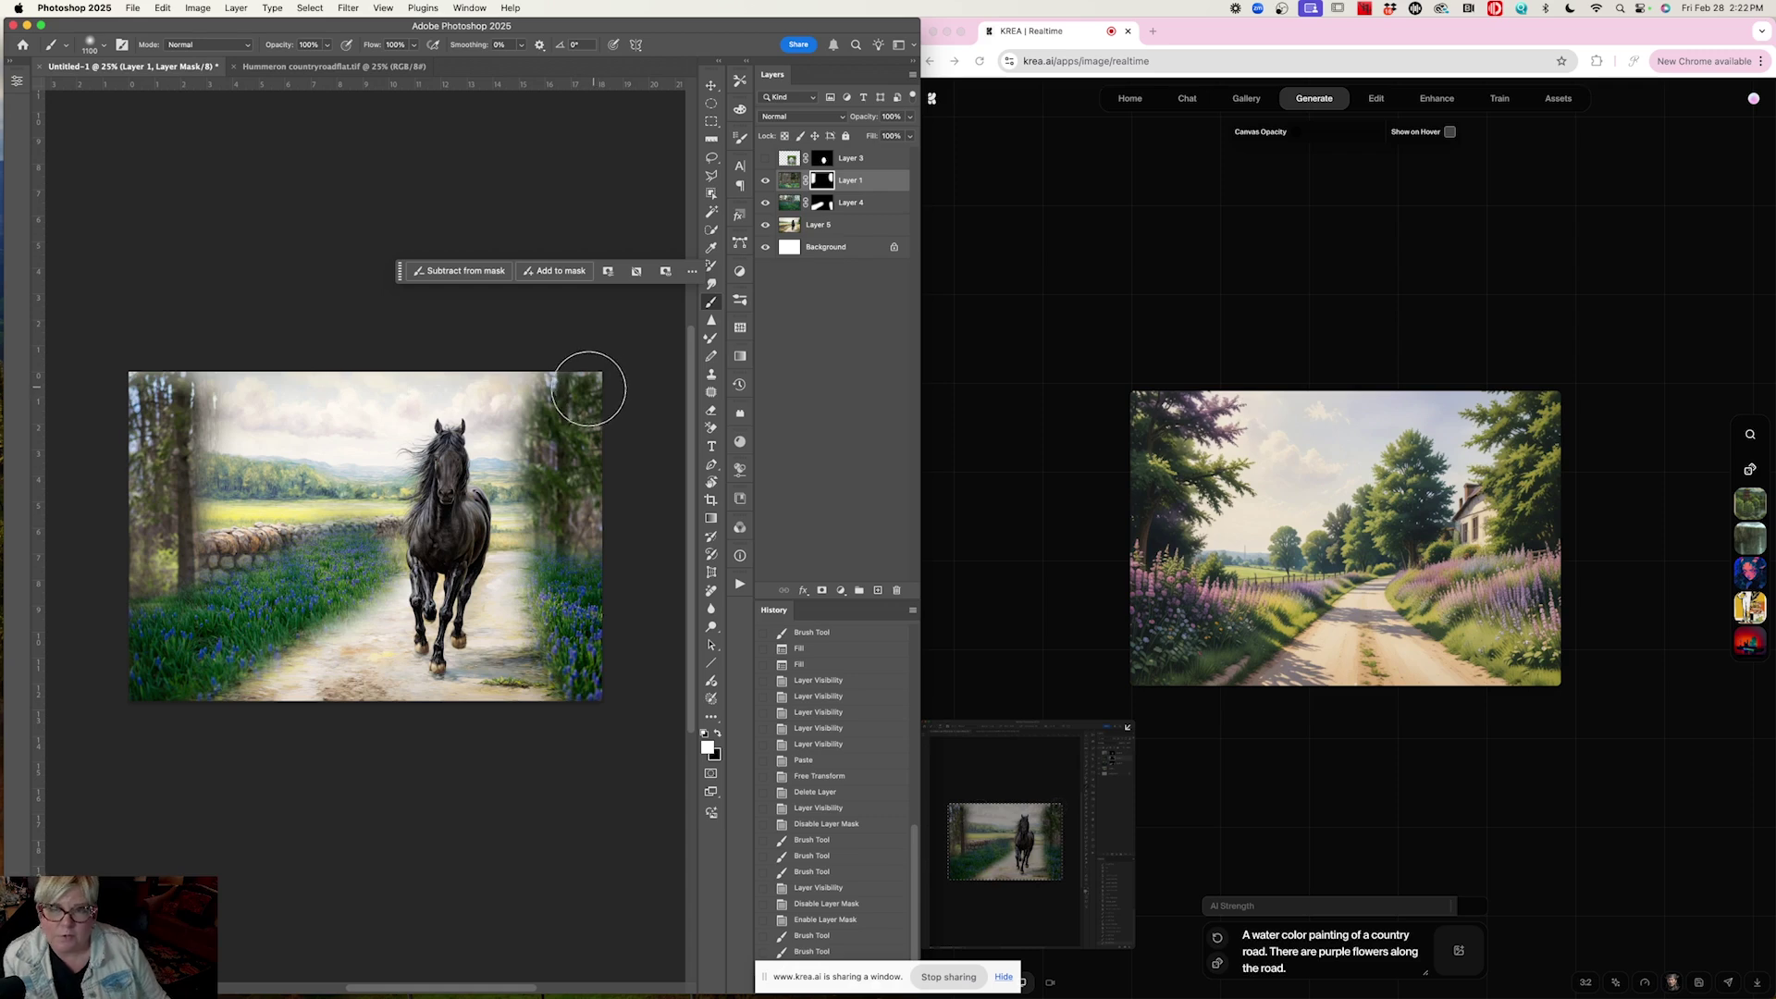
{"action": "mouse_move", "coordinate": [555, 433]}
{"action": "left_mouse_down"}
{"action": "mouse_move", "coordinate": [541, 393]}
{"action": "mouse_move", "coordinate": [557, 521]}
{"action": "mouse_move", "coordinate": [589, 534]}
{"action": "left_mouse_up"}
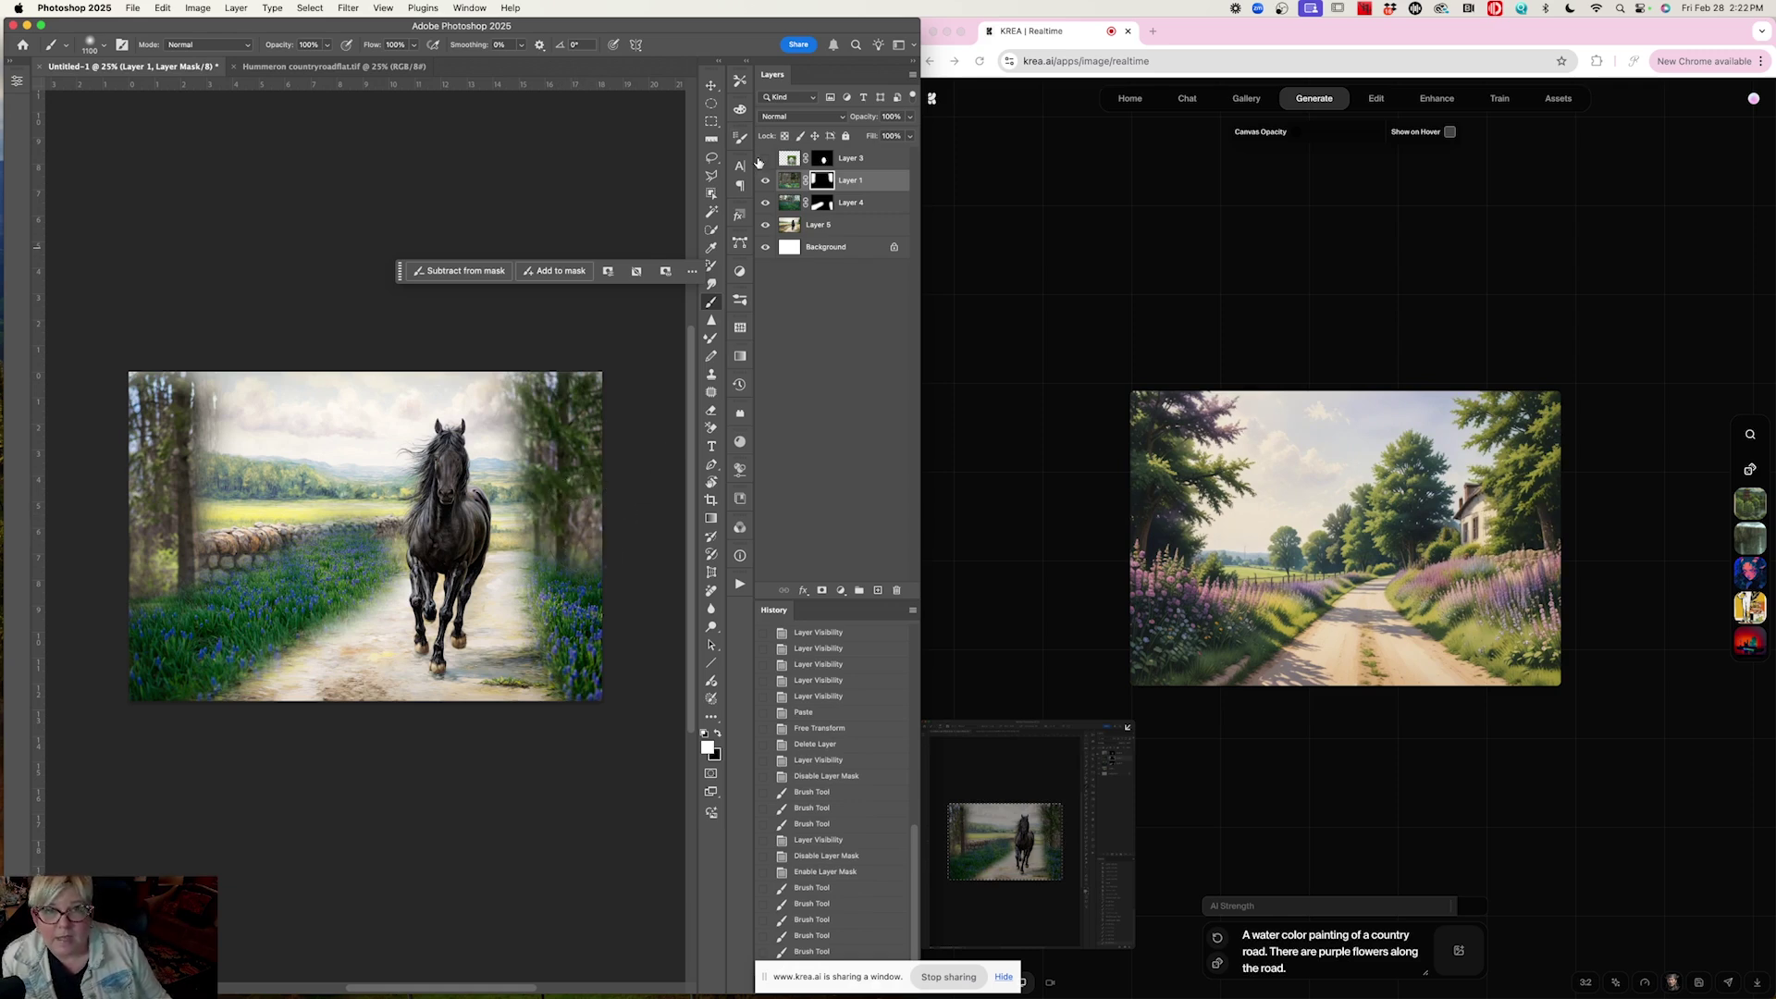
Step: Show and move the Layer 3 dog onto the road, then add 'There is a white Pomeranian on the road.' to the prompt
{"action": "left_click", "coordinate": [765, 159]}
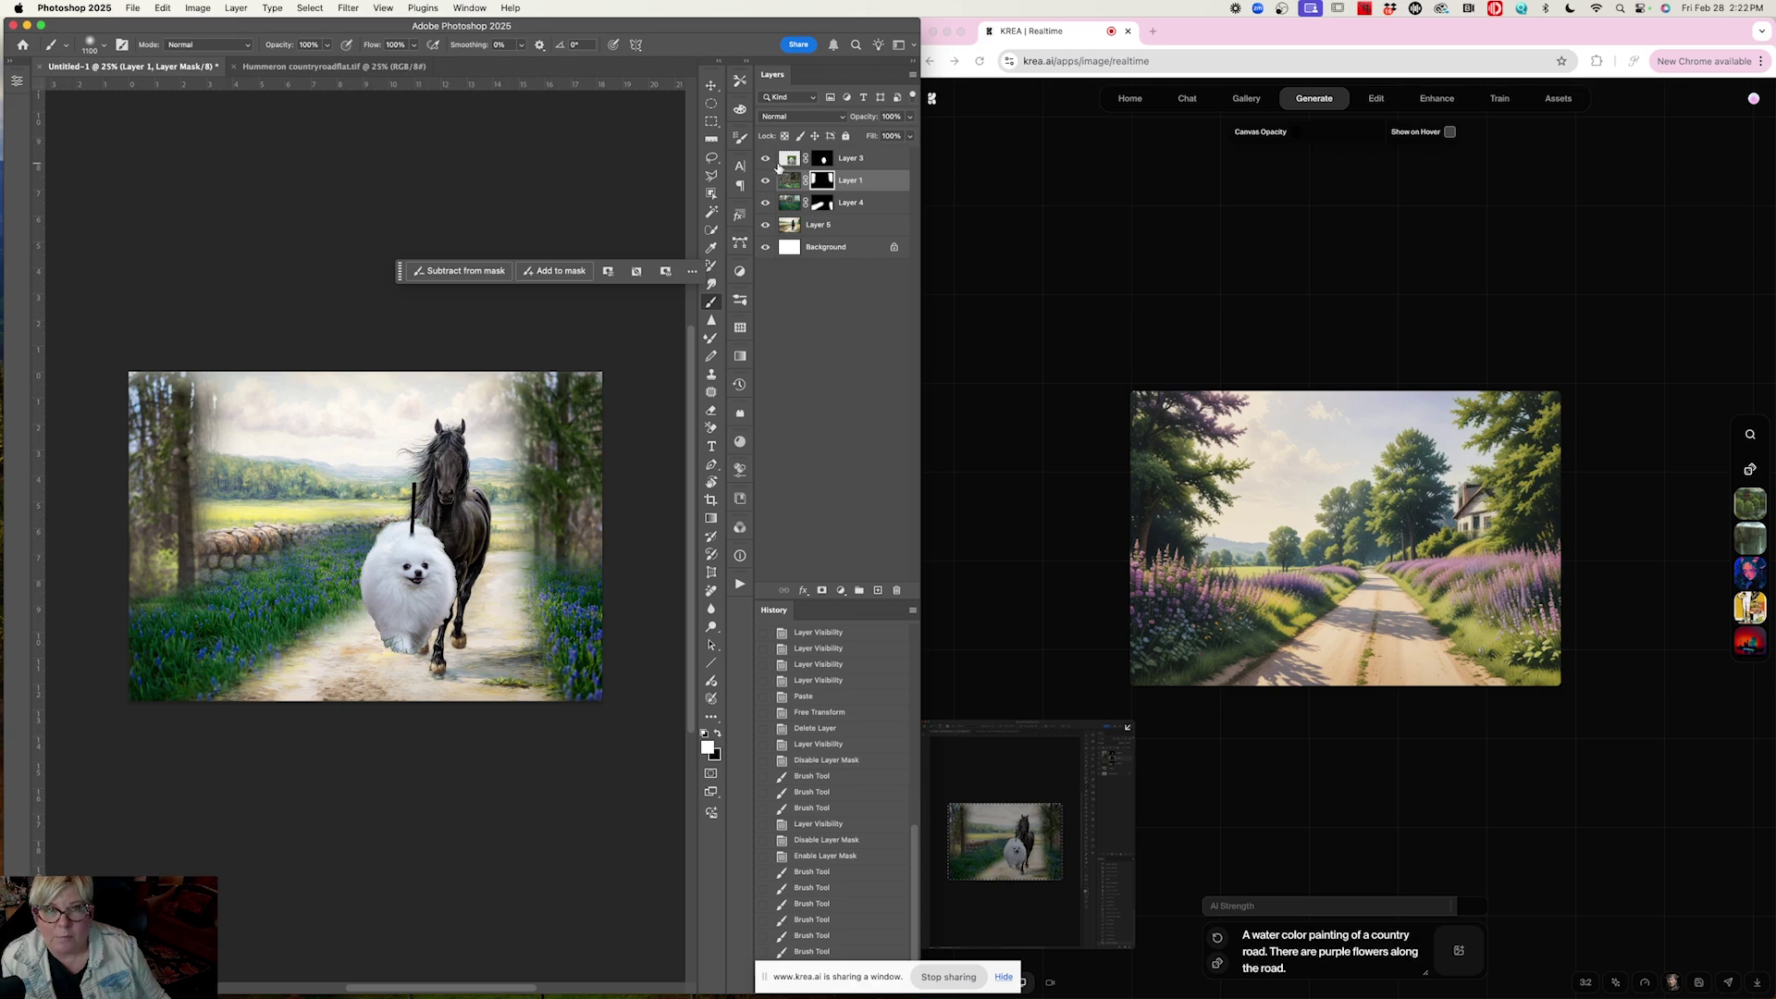
{"action": "left_click", "coordinate": [788, 159]}
{"action": "left_click", "coordinate": [710, 85]}
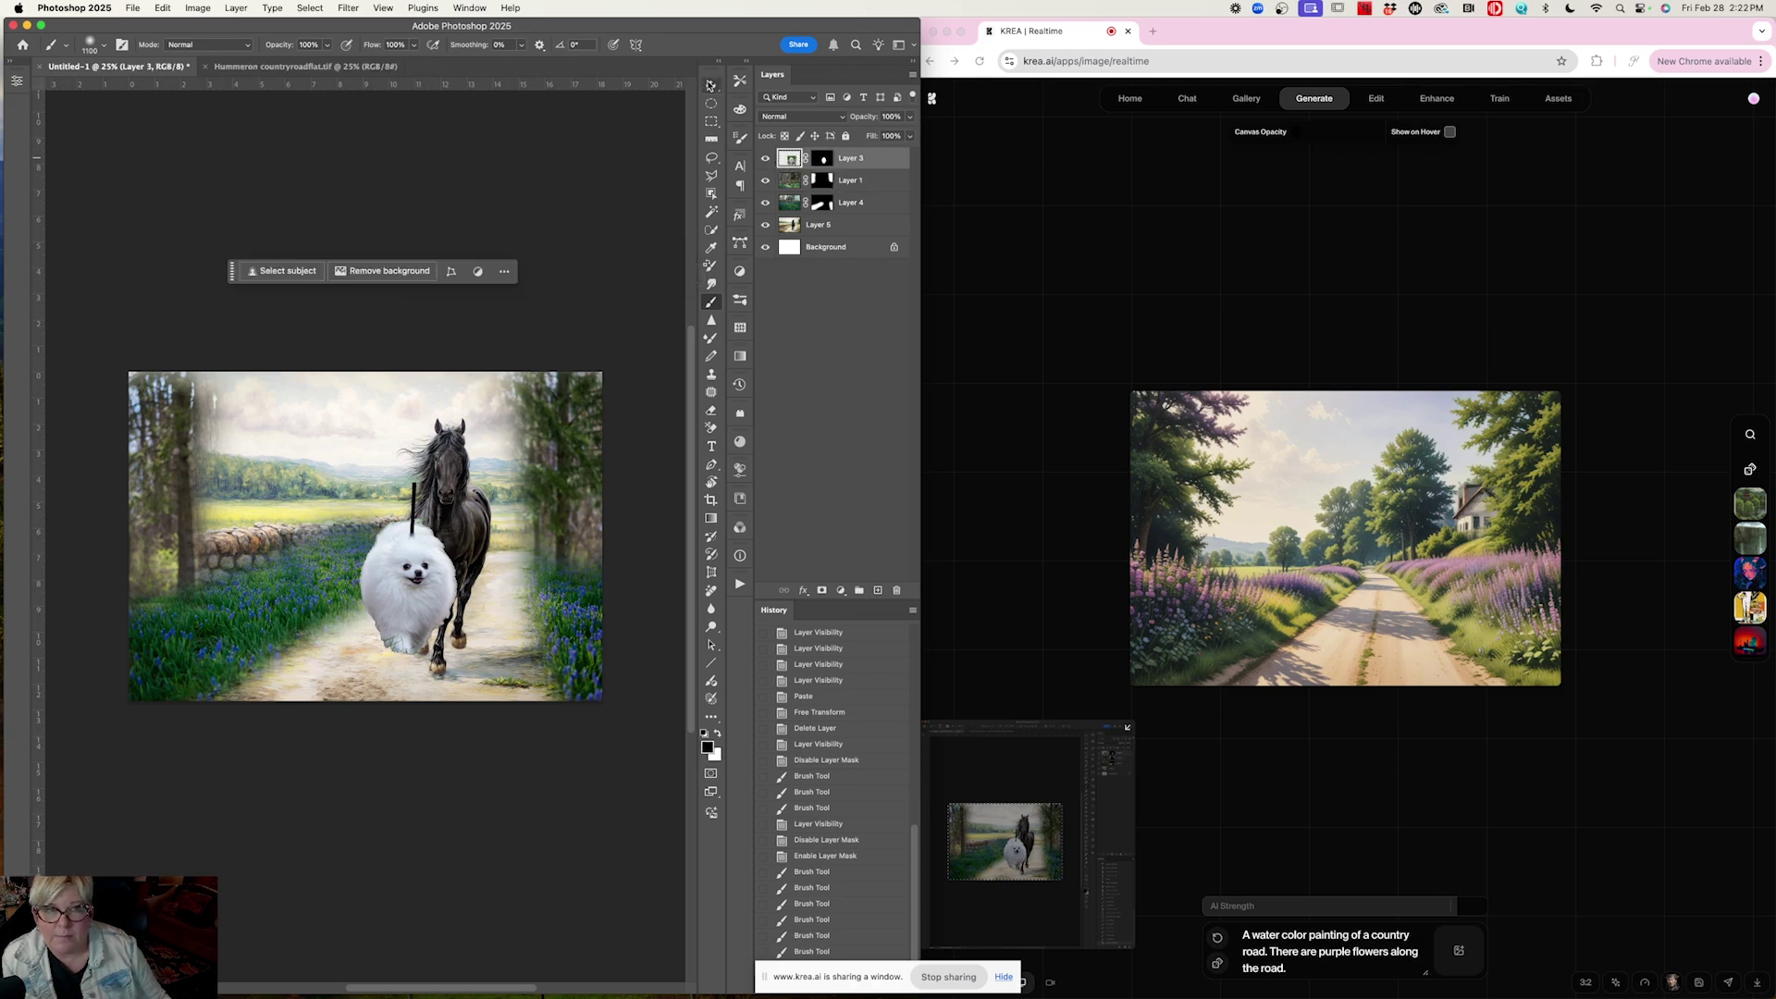
{"action": "left_click_drag", "start_coordinate": [406, 597], "coordinate": [415, 617]}
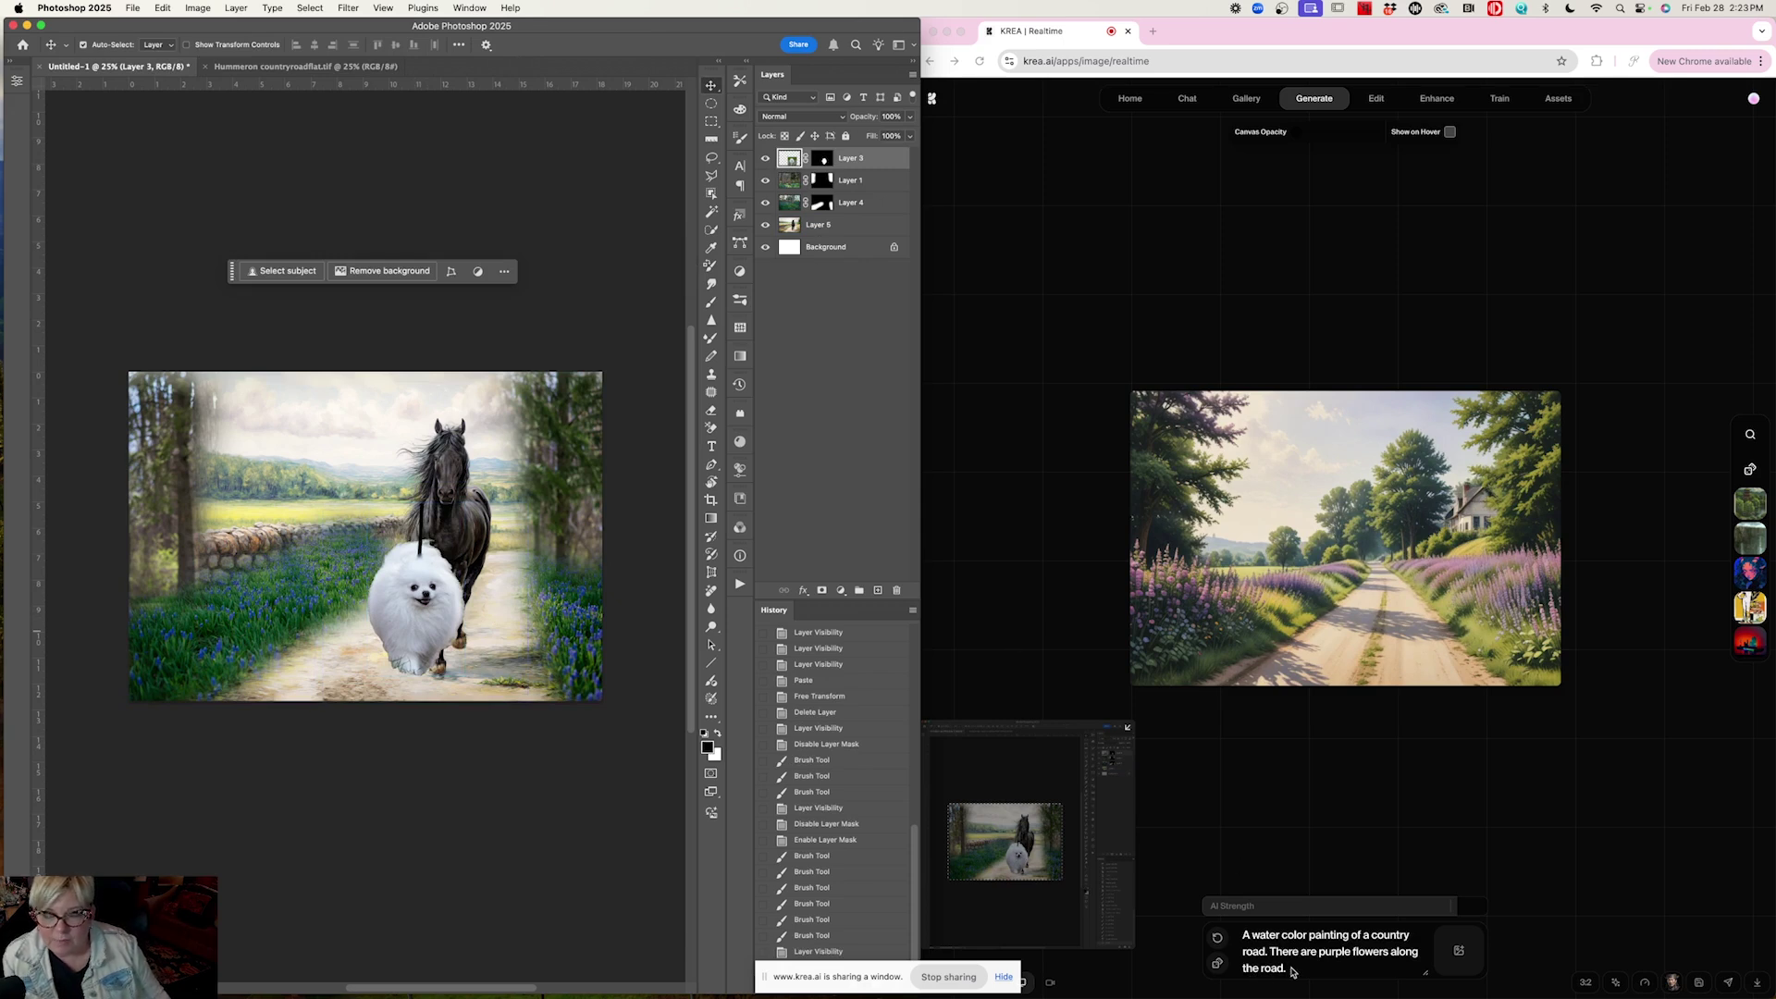
{"action": "left_click", "coordinate": [1294, 967]}
{"action": "type", "text": "Th"}
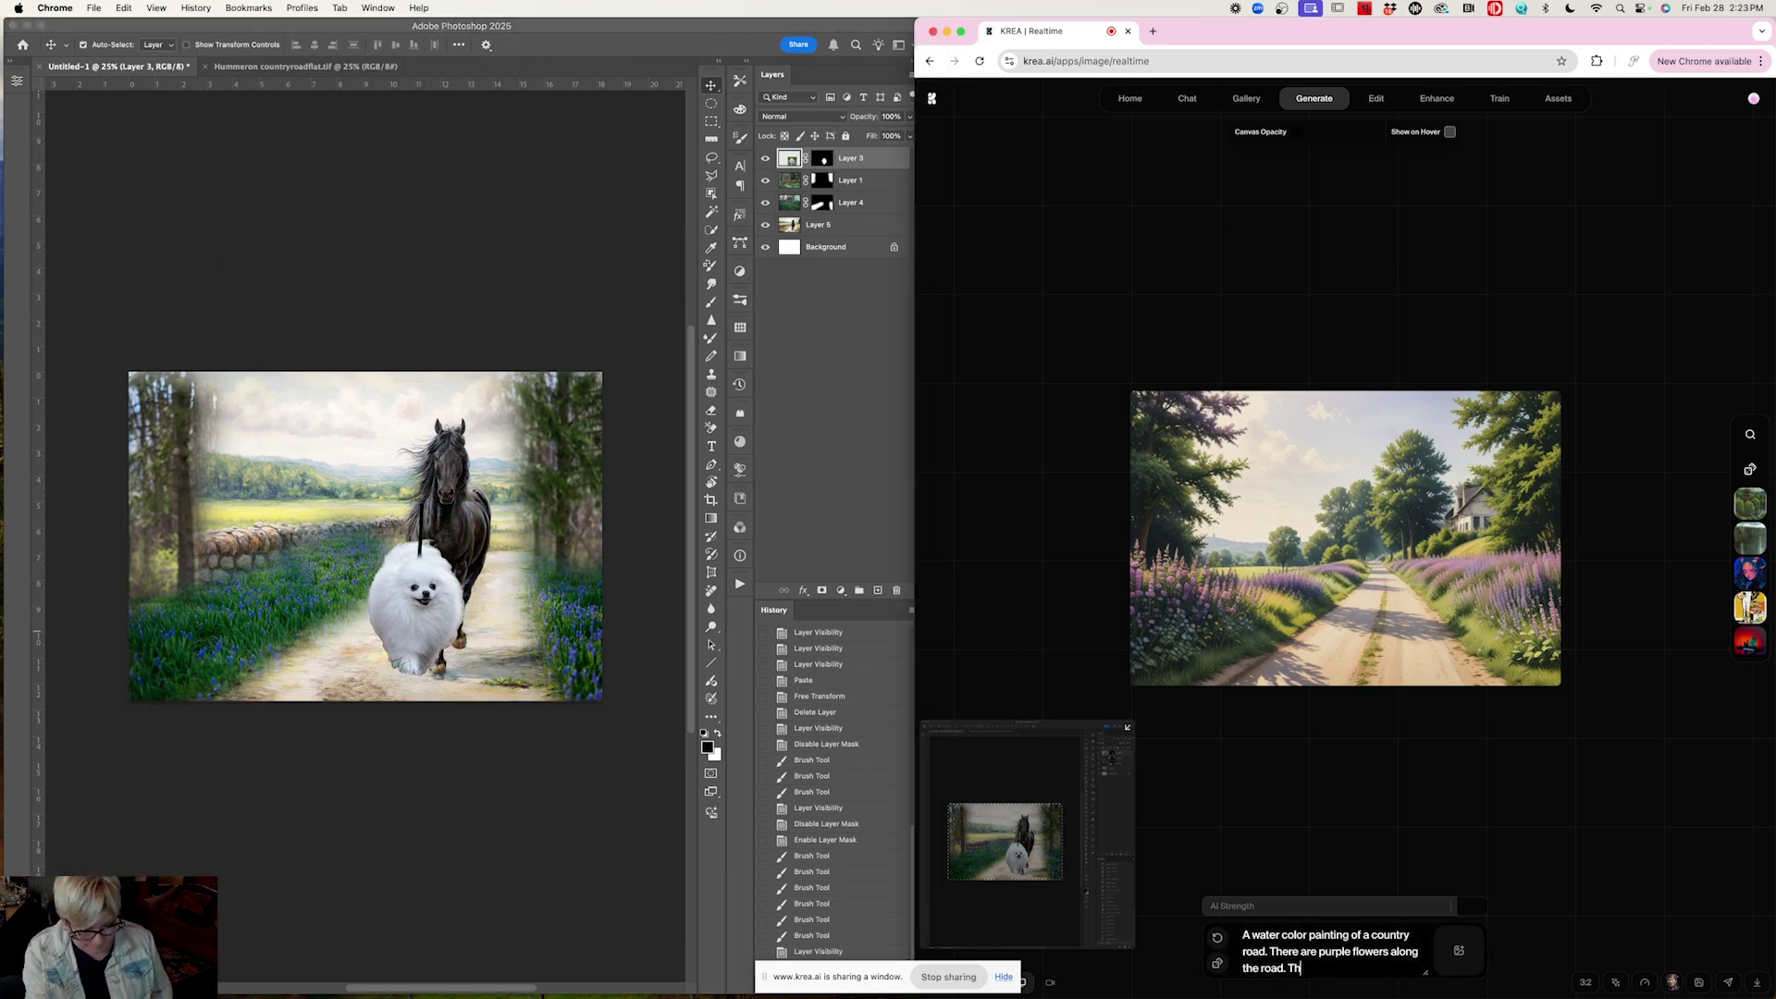
{"action": "type", "text": "ere is a white"}
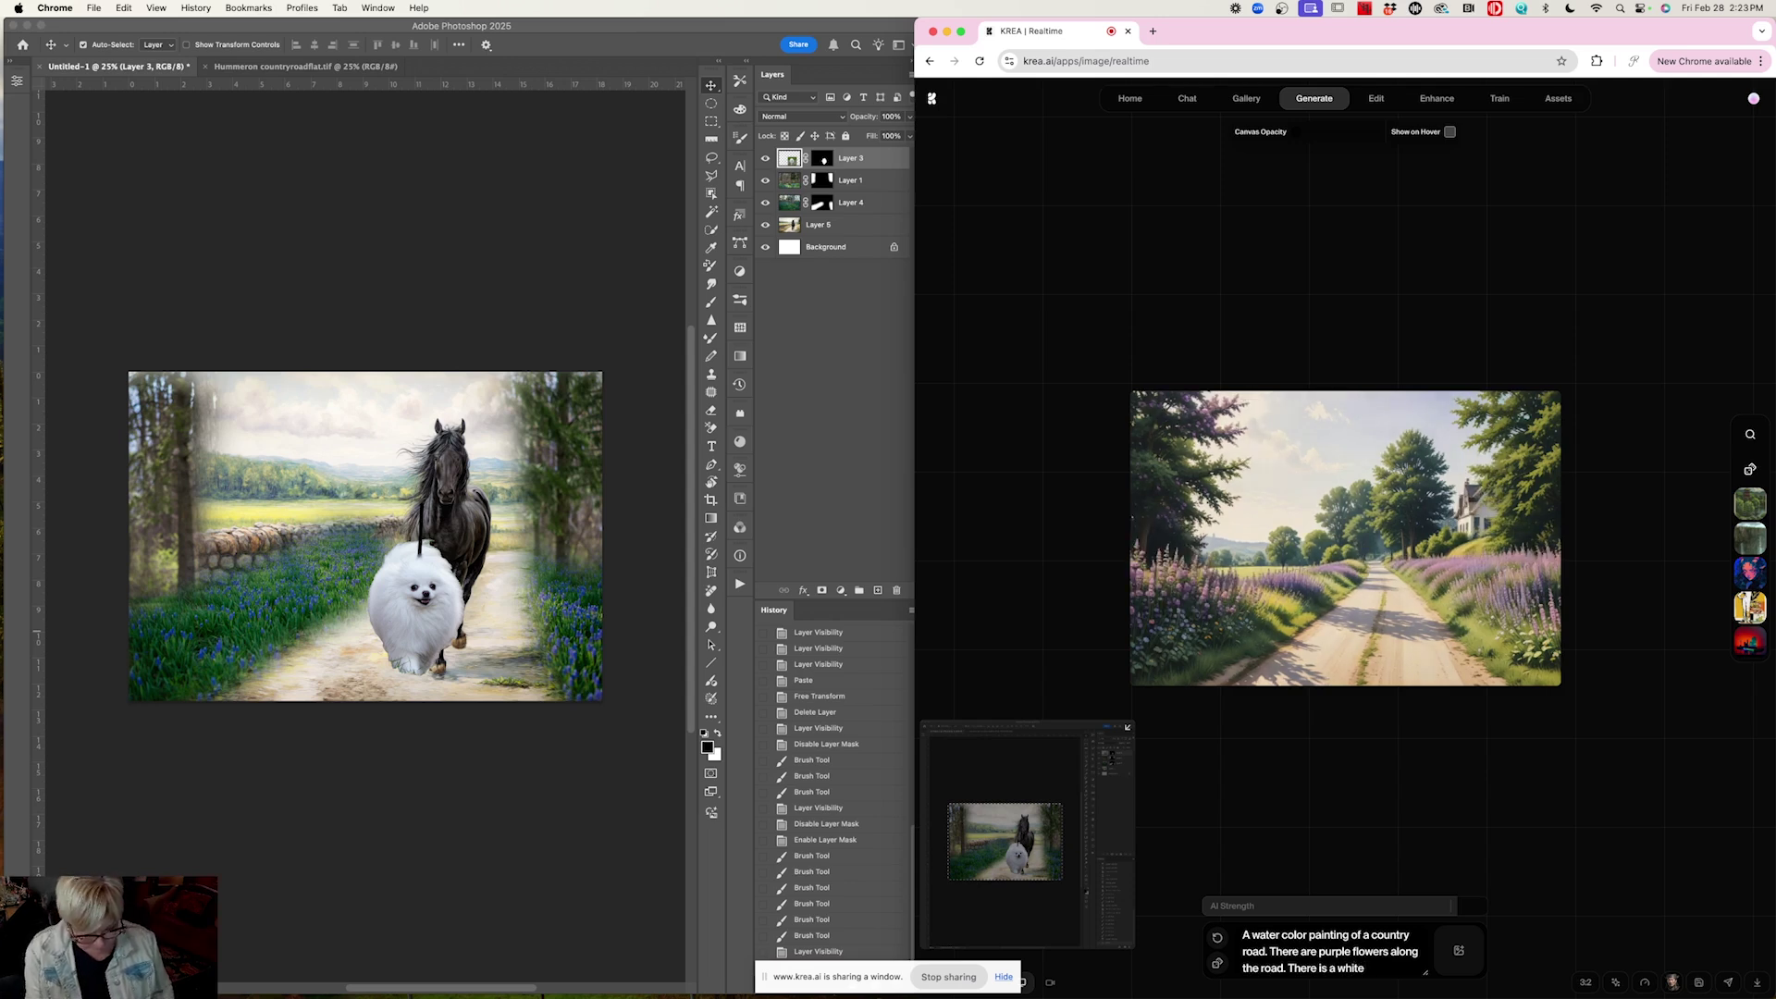
{"action": "type", "text": " Pomeranian"}
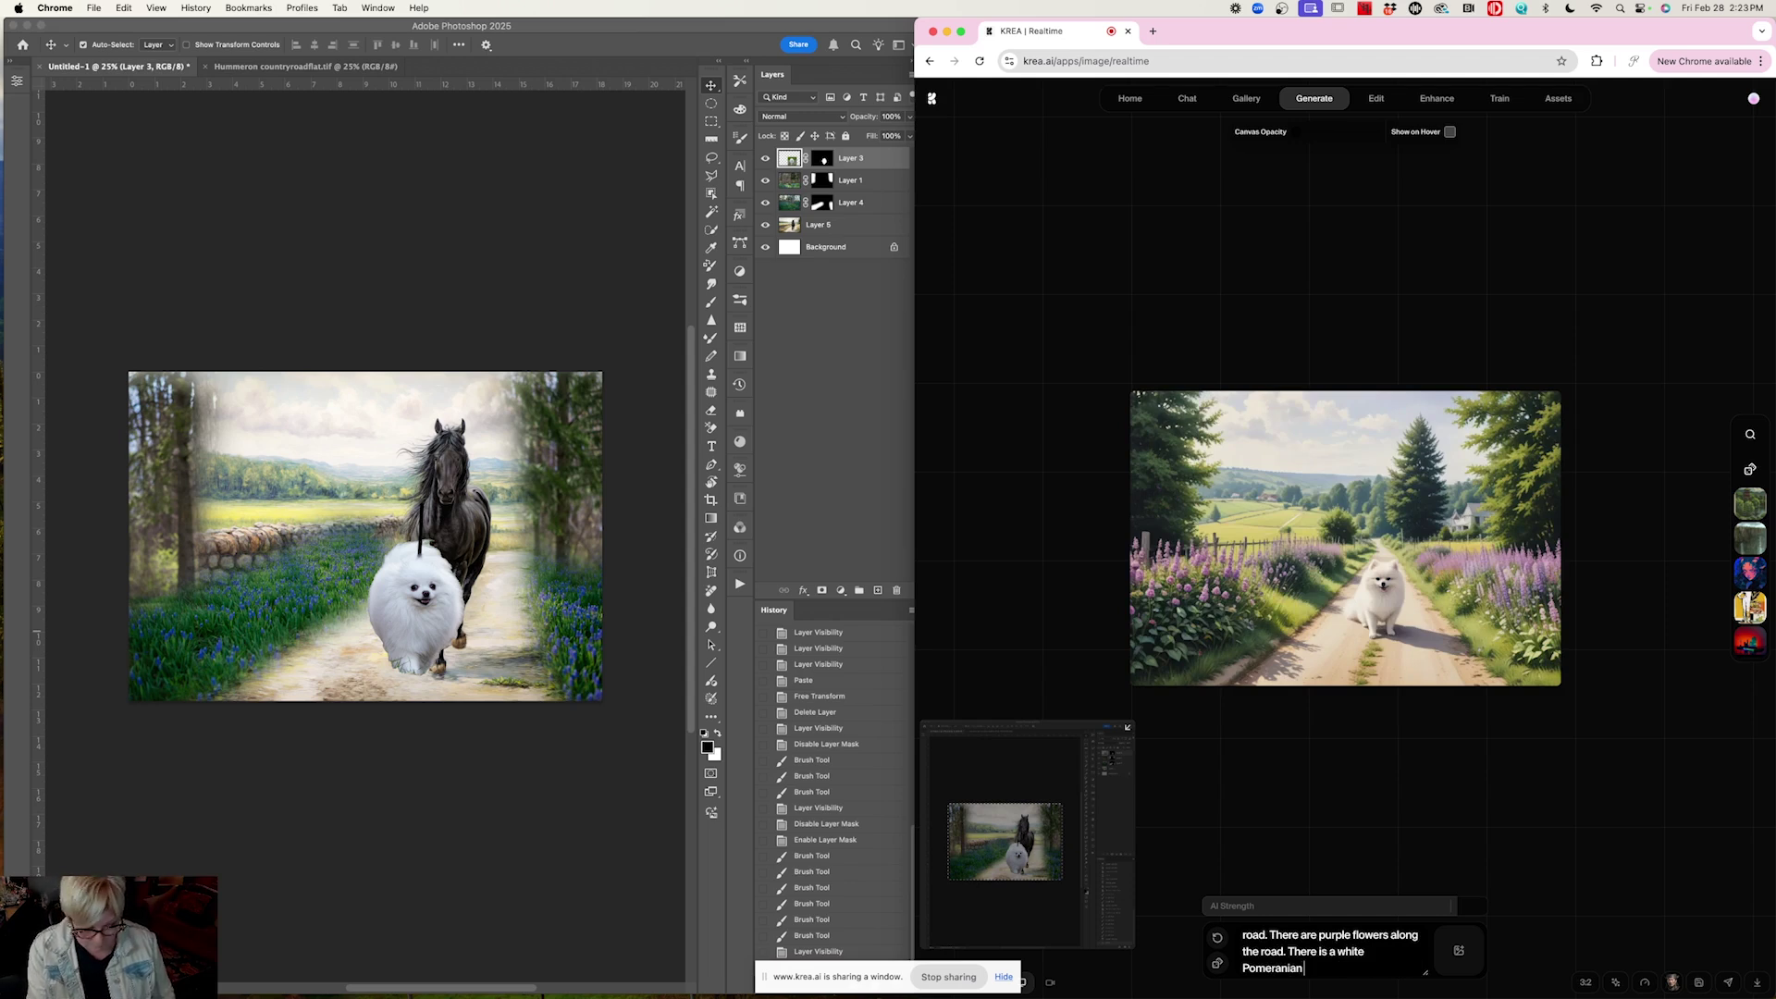
{"action": "type", "text": " on the road."}
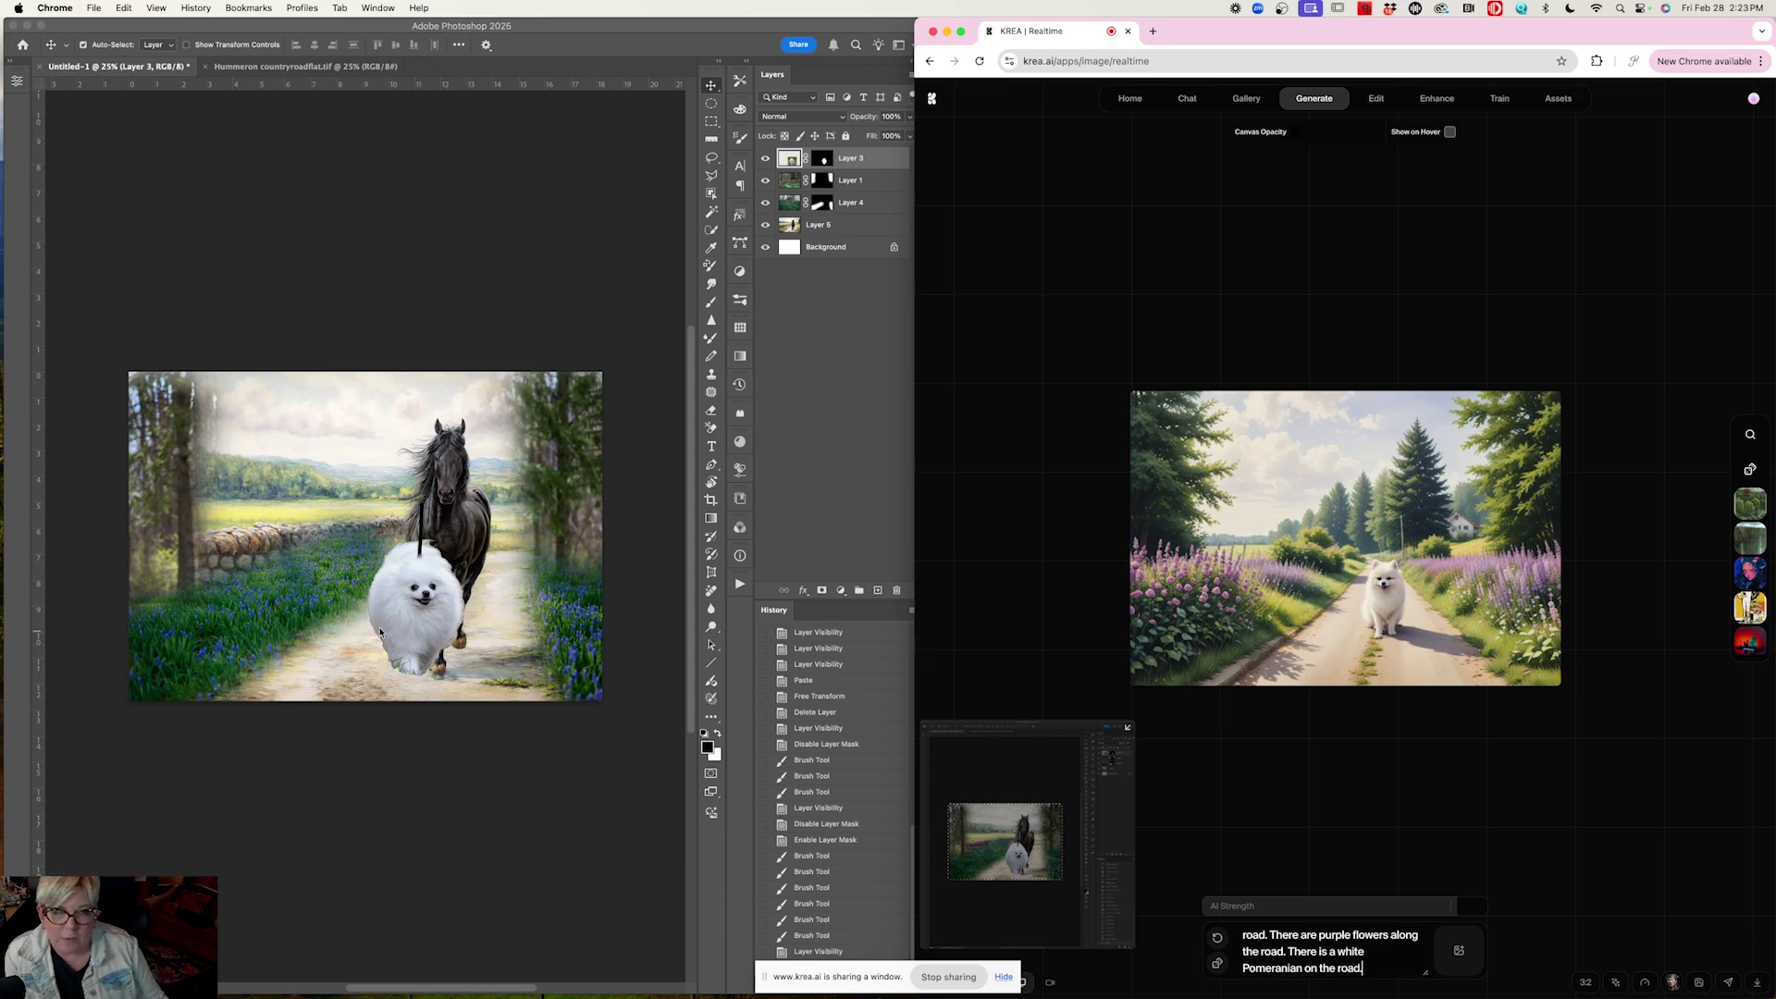
Step: Nudge the Pomeranian along the road and lower Krea's AI Strength from 86 to 81
{"action": "left_click", "coordinate": [380, 632]}
{"action": "left_click_drag", "start_coordinate": [410, 621], "coordinate": [410, 615]}
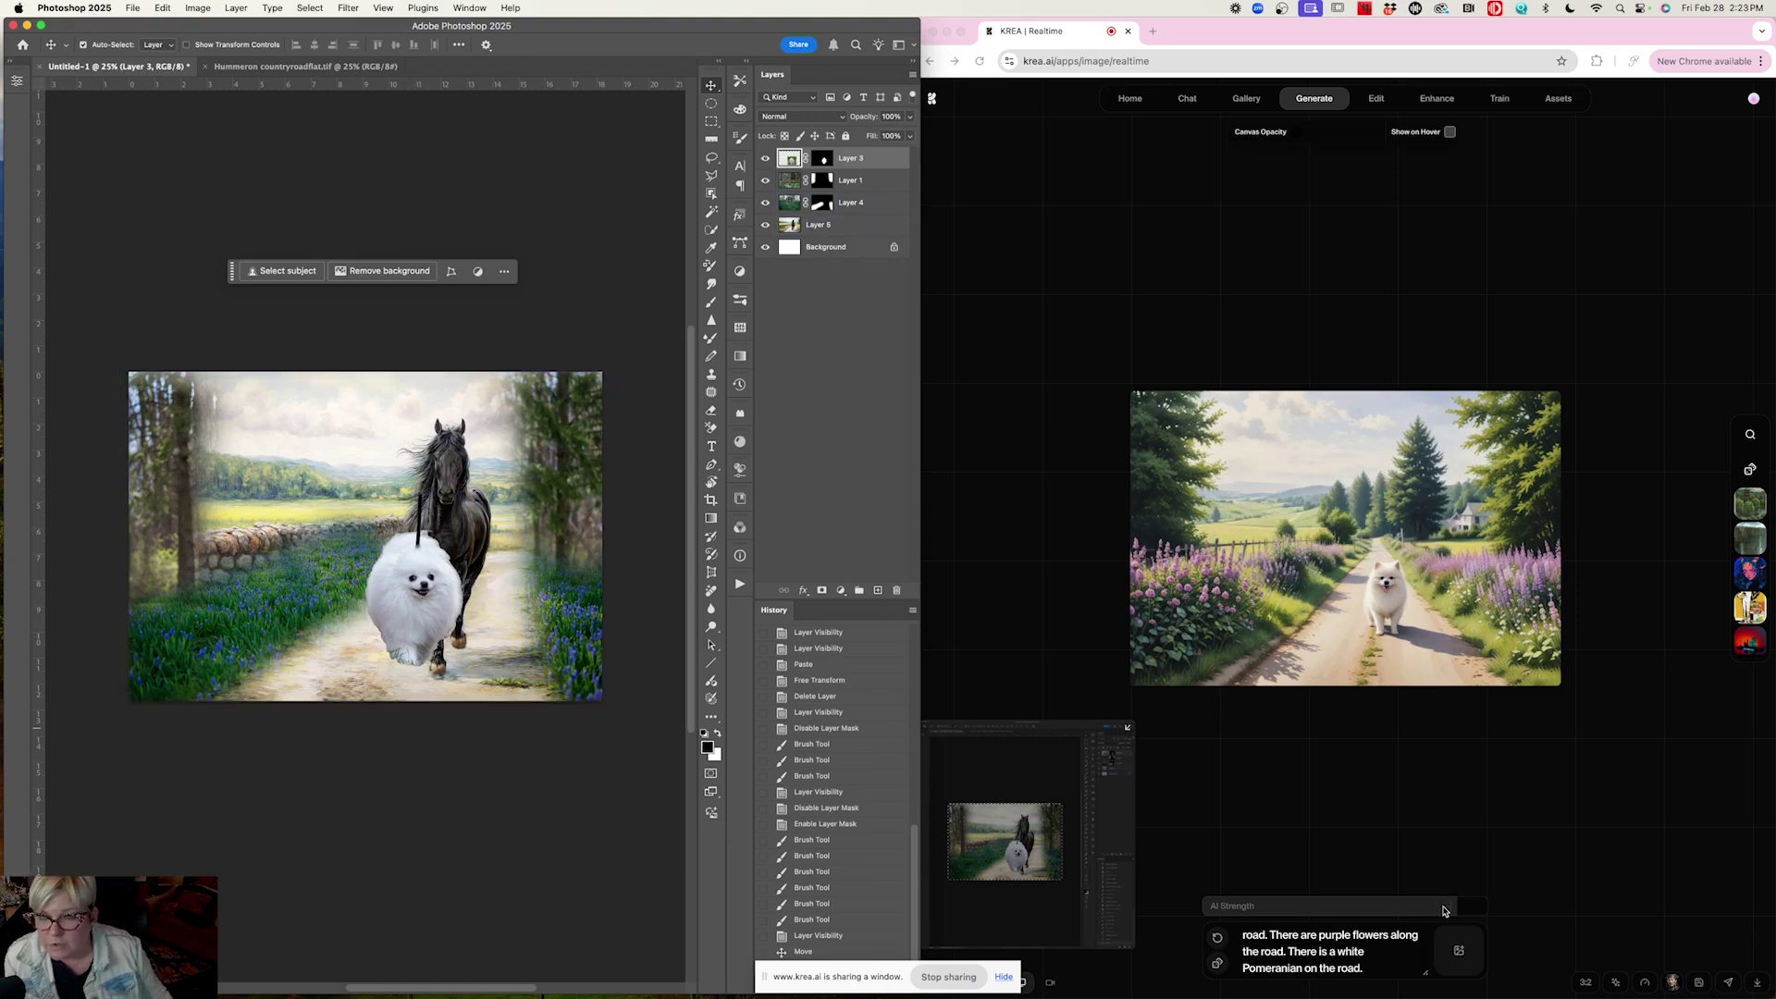
{"action": "left_click", "coordinate": [1443, 911]}
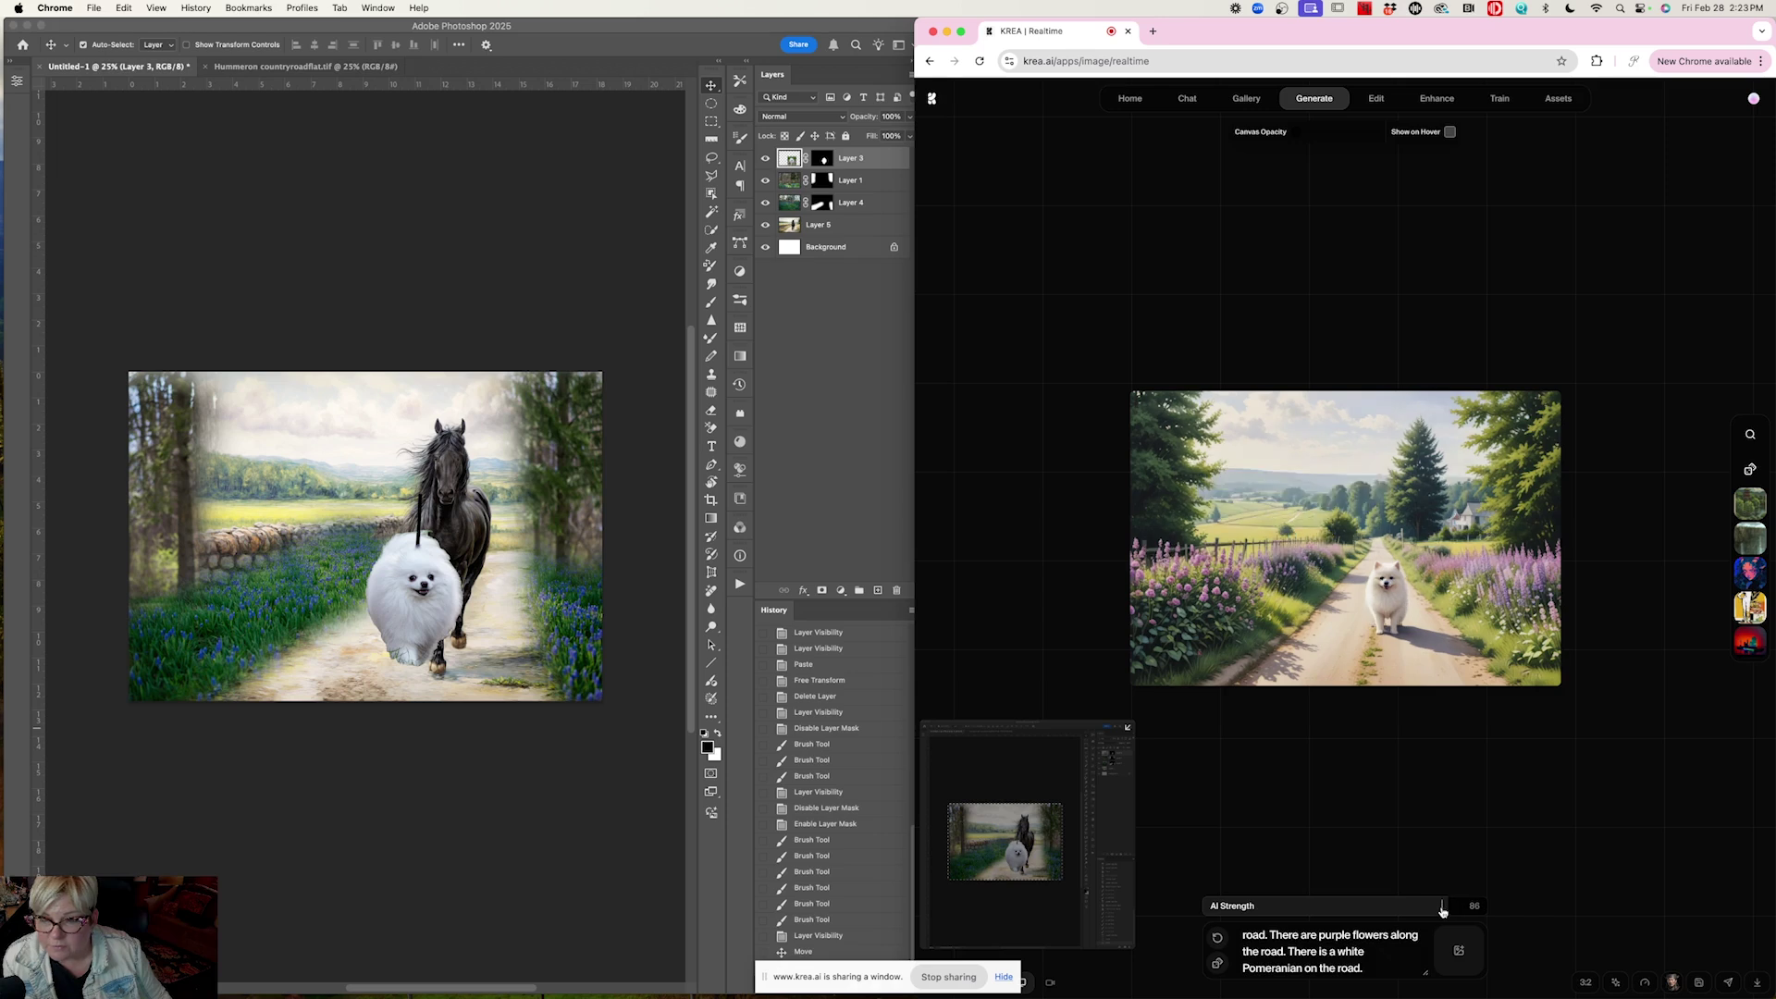
{"action": "left_click_drag", "start_coordinate": [1441, 911], "coordinate": [1385, 907]}
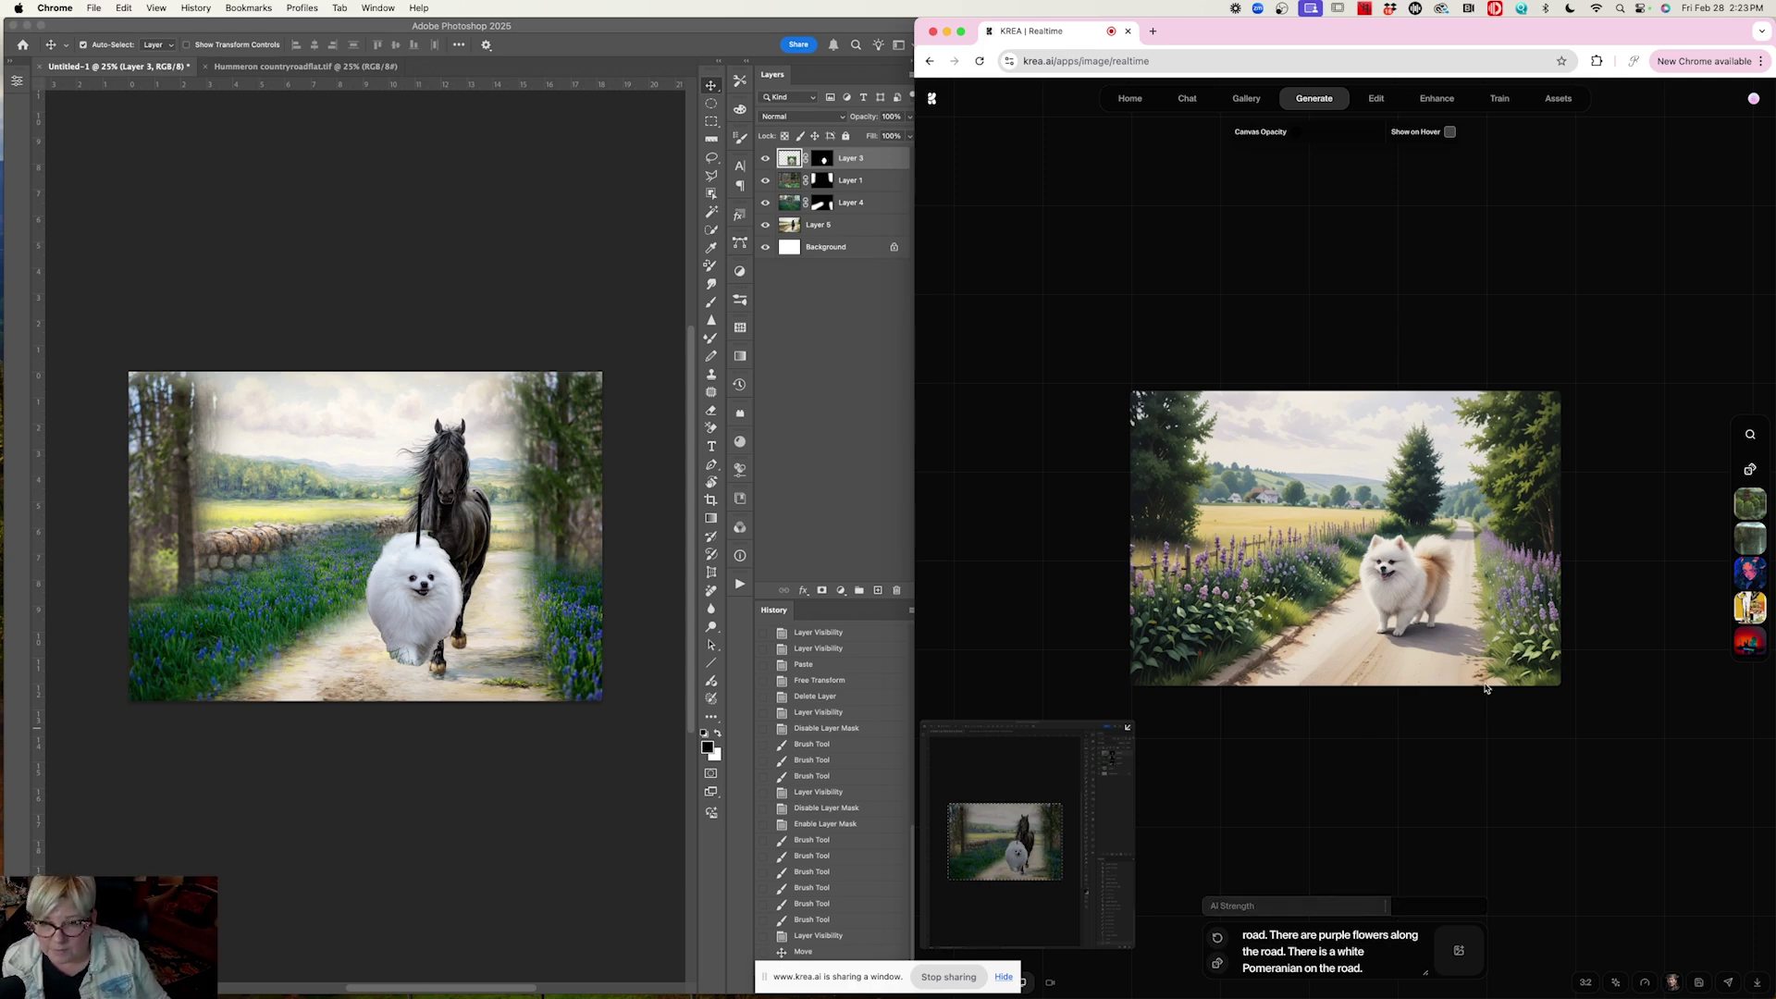
Step: Drag the Pomeranian into the middle of the road in front of the horse
{"action": "left_click", "coordinate": [411, 620]}
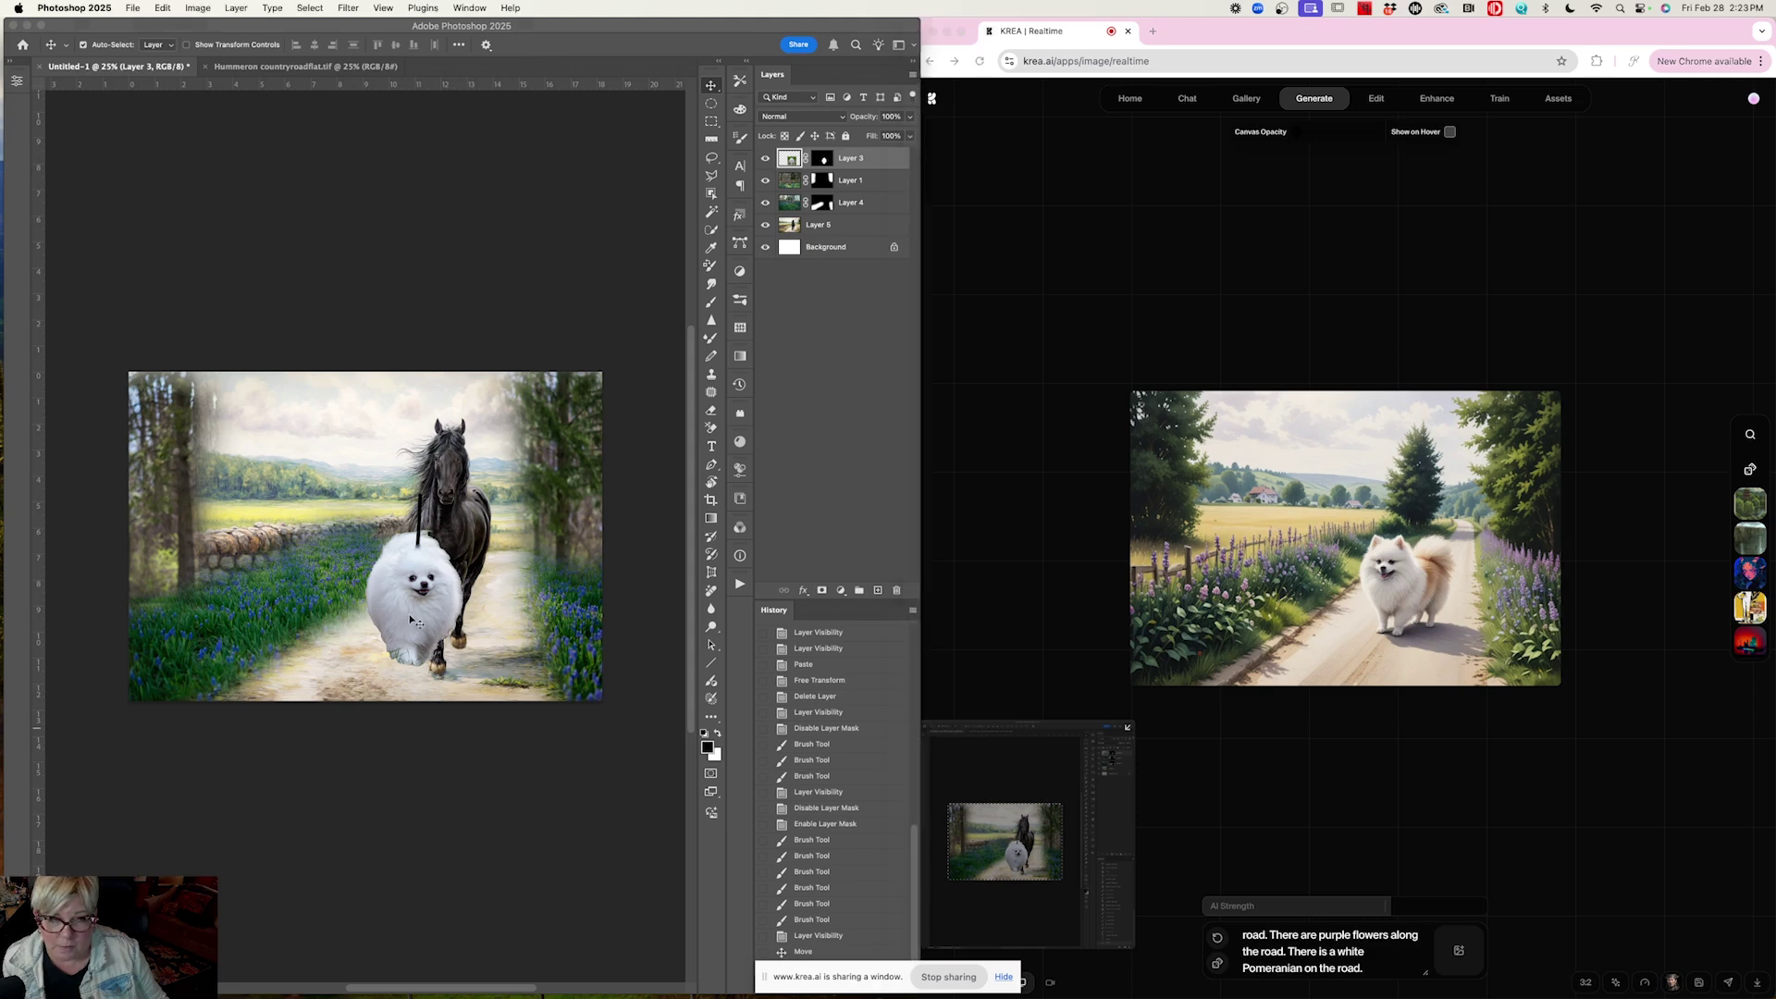
{"action": "mouse_move", "coordinate": [411, 619]}
{"action": "left_mouse_down"}
{"action": "mouse_move", "coordinate": [373, 608]}
{"action": "mouse_move", "coordinate": [429, 612]}
{"action": "left_mouse_up"}
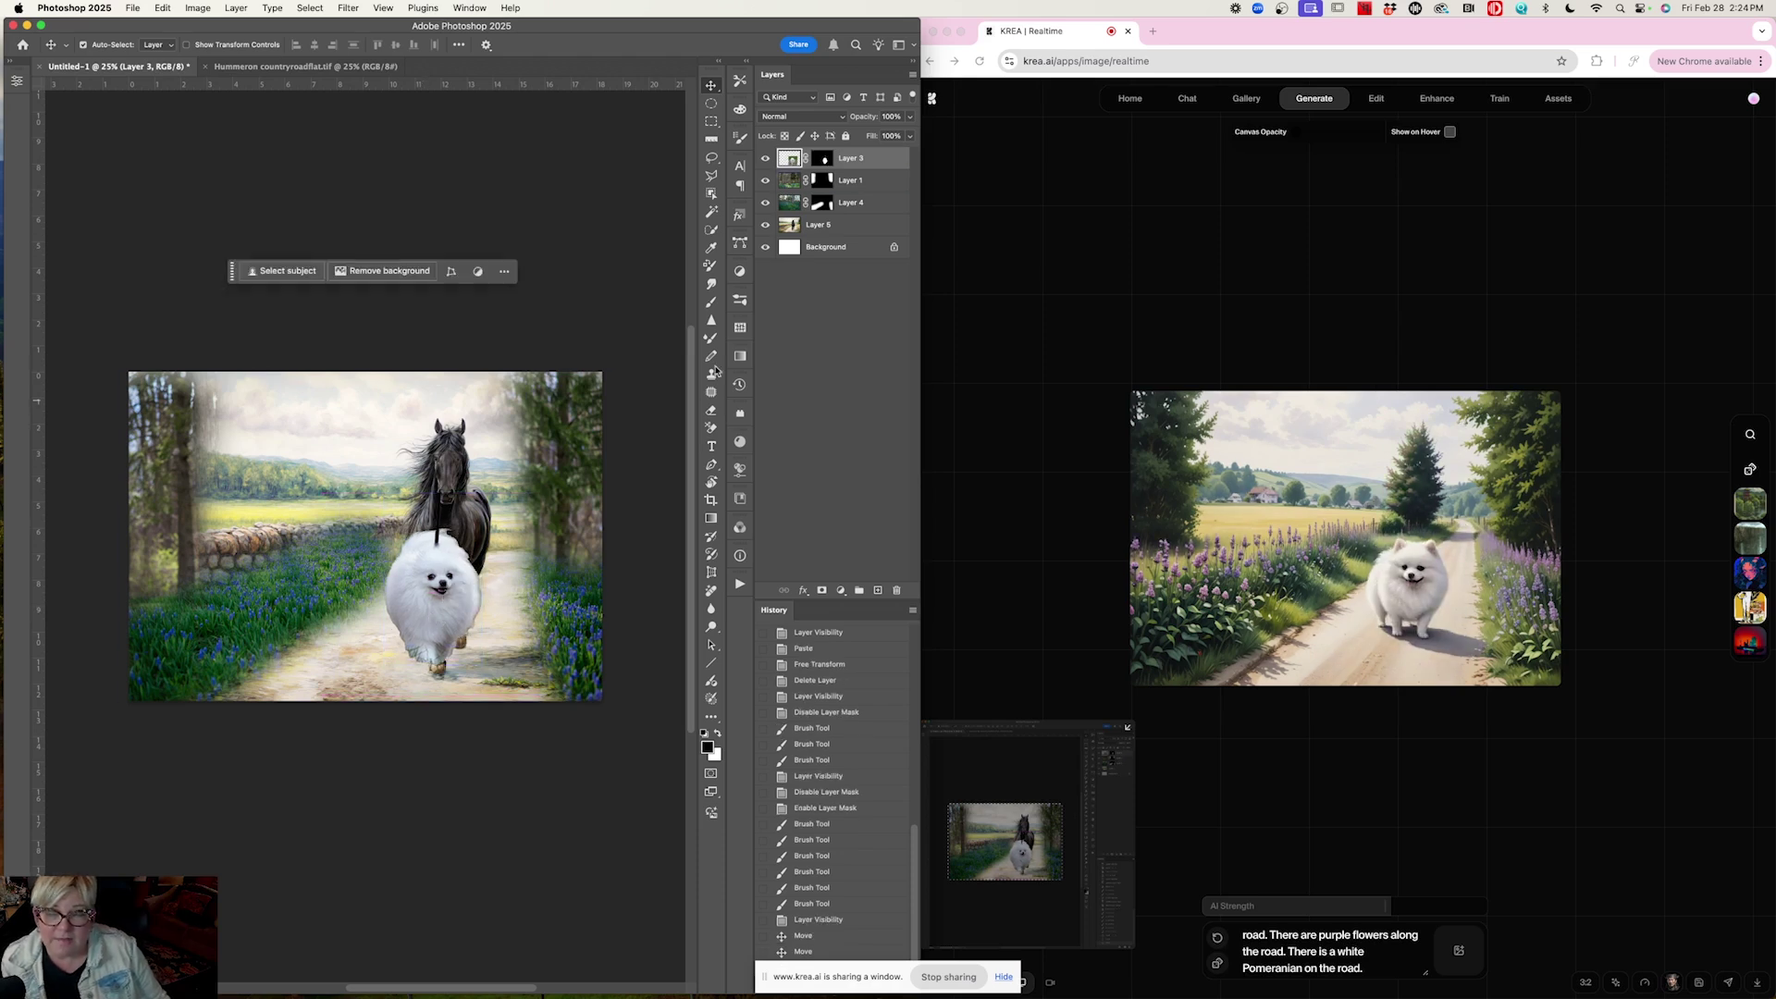
{"action": "left_click", "coordinate": [444, 520]}
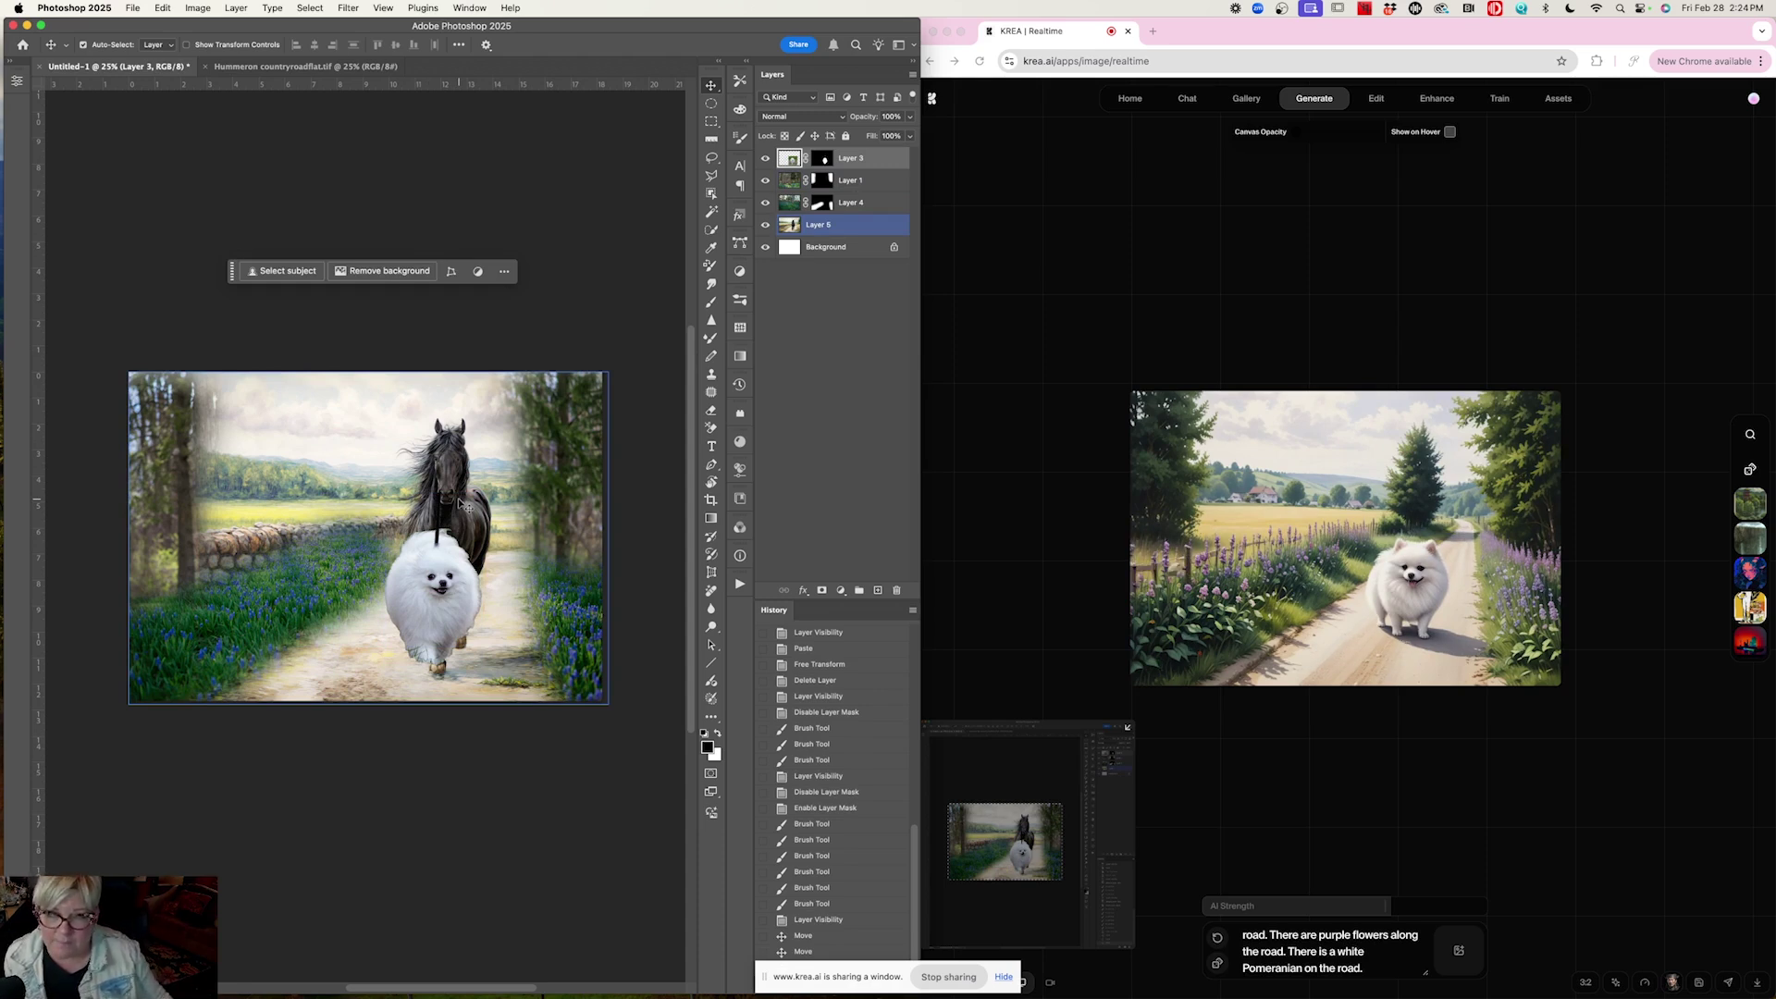
{"action": "left_click_drag", "start_coordinate": [452, 575], "coordinate": [416, 630]}
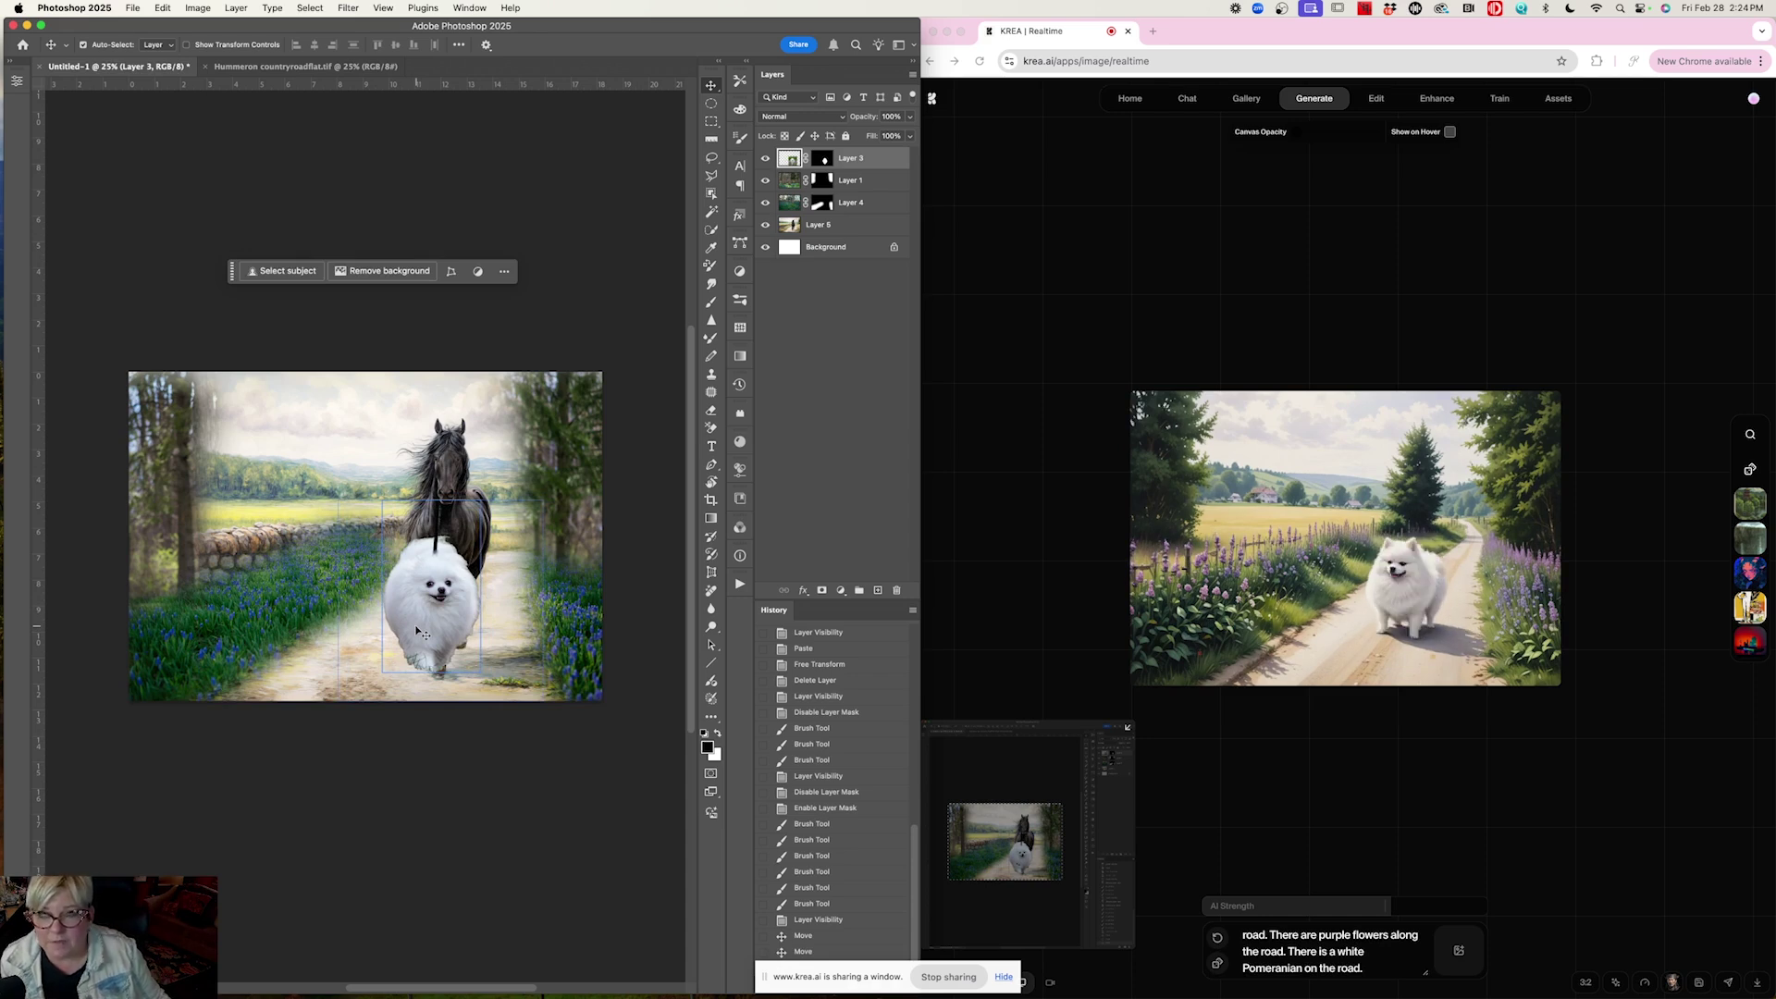